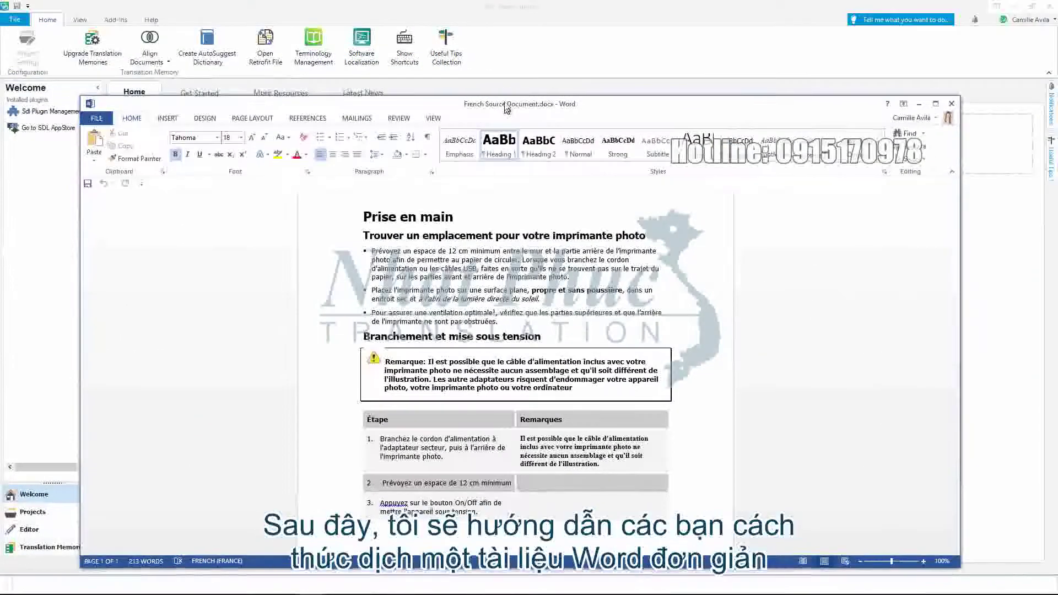
# - Close Word and drop French Source Document.docx into Trados for translation
pyautogui.moveTo(504, 106); pyautogui.dragTo(504, 80)
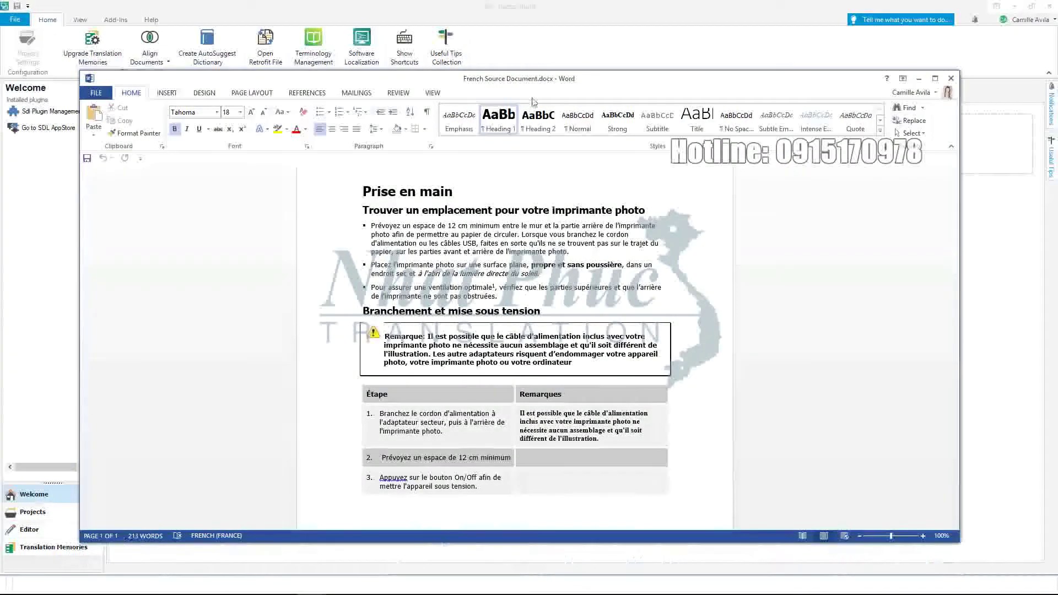
pyautogui.click(950, 78)
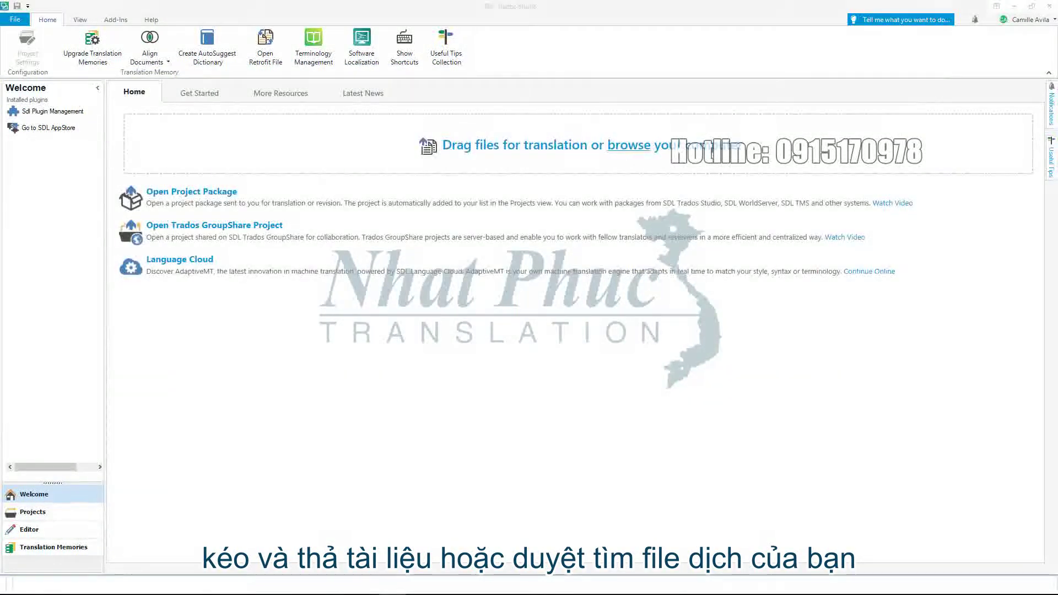
pyautogui.moveTo(154, 111); pyautogui.dragTo(478, 201)
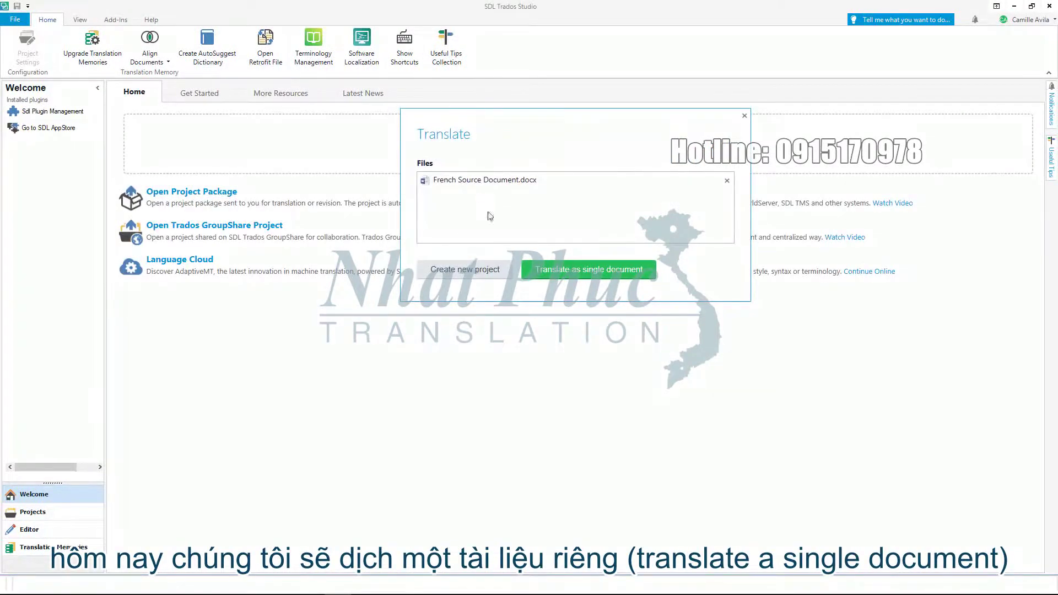
# - Translate the file as a single document, French (France) to English (United States)
pyautogui.click(541, 274)
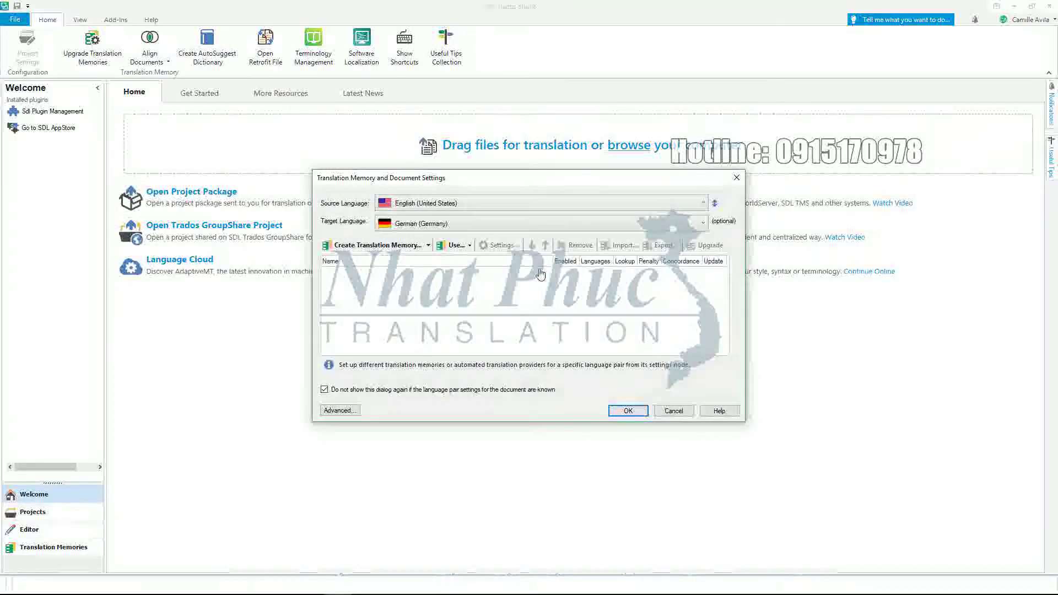
pyautogui.click(588, 209)
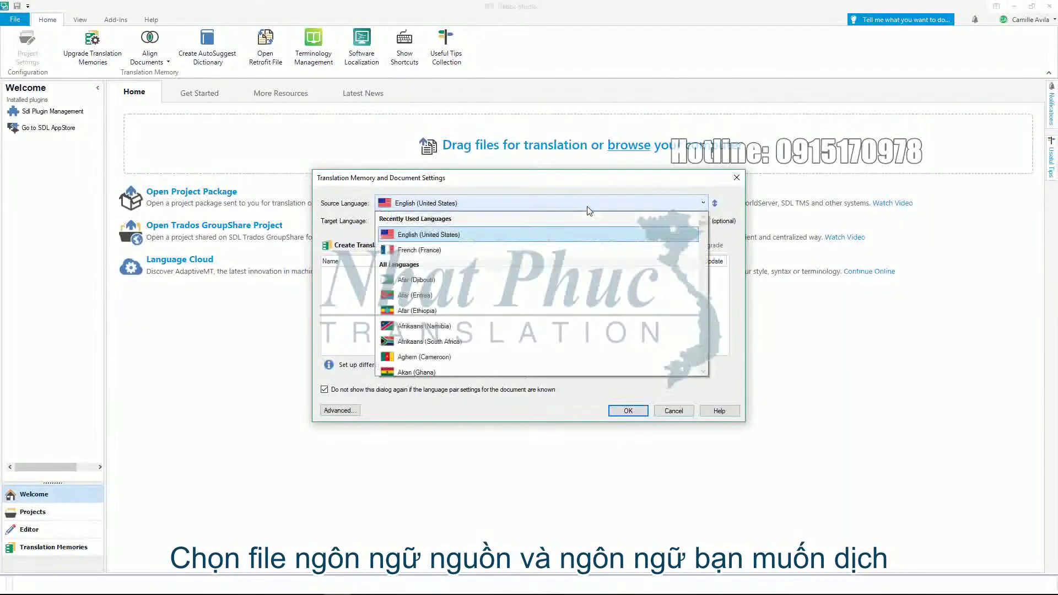
pyautogui.click(580, 250)
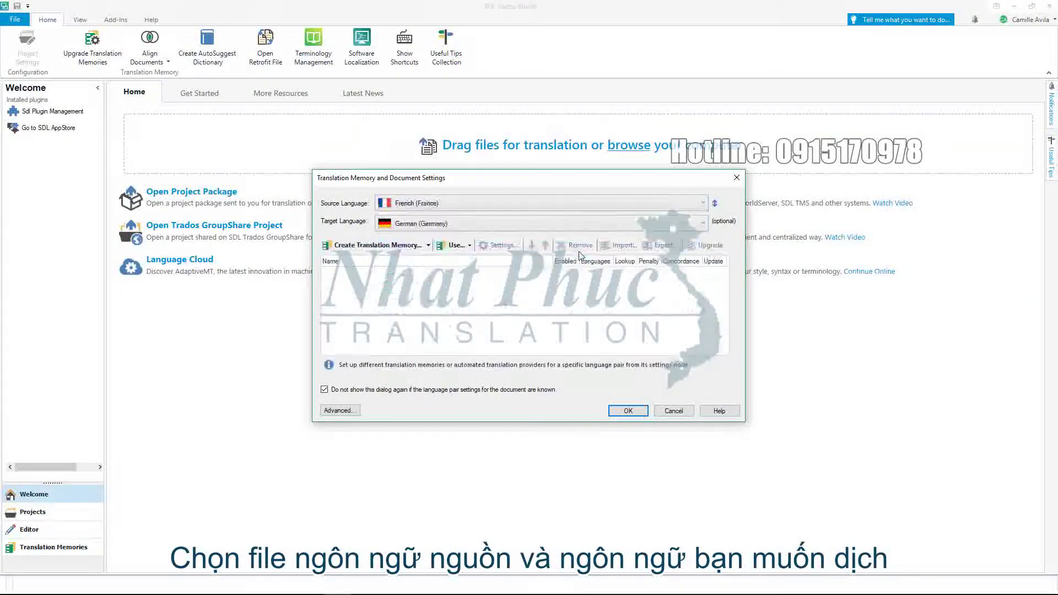
pyautogui.click(613, 225)
pyautogui.scroll(20, 700, 311)
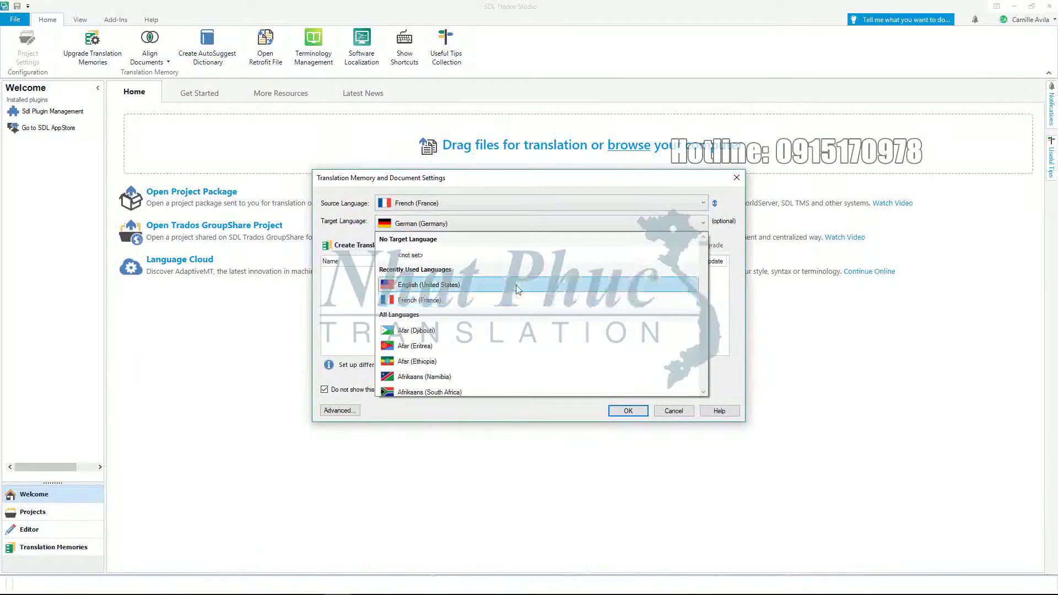
pyautogui.click(517, 286)
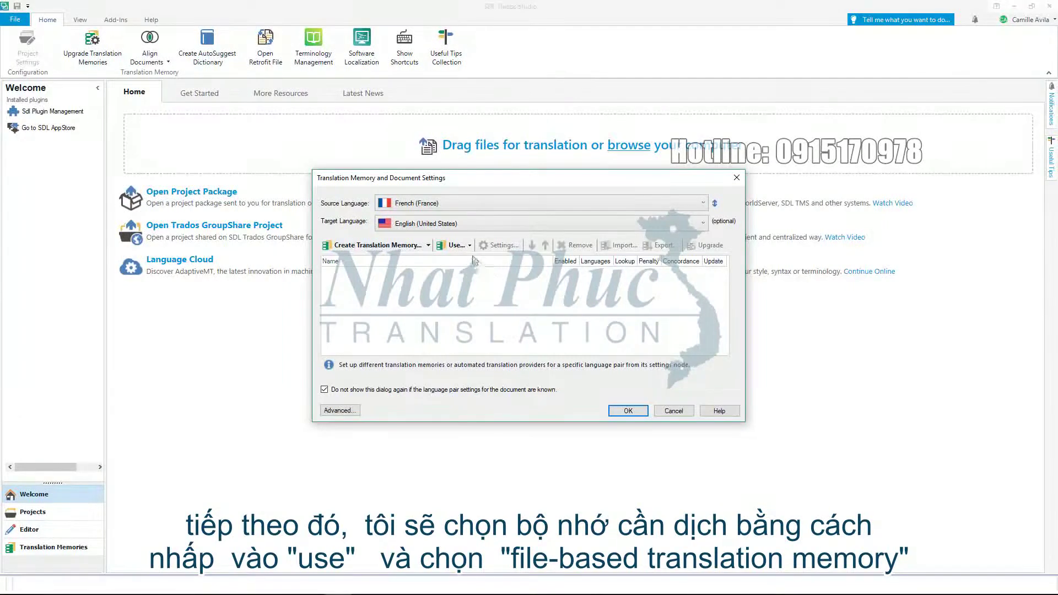
# - Attach the file-based French-English.sdltm translation memory and accept the settings
pyautogui.click(462, 247)
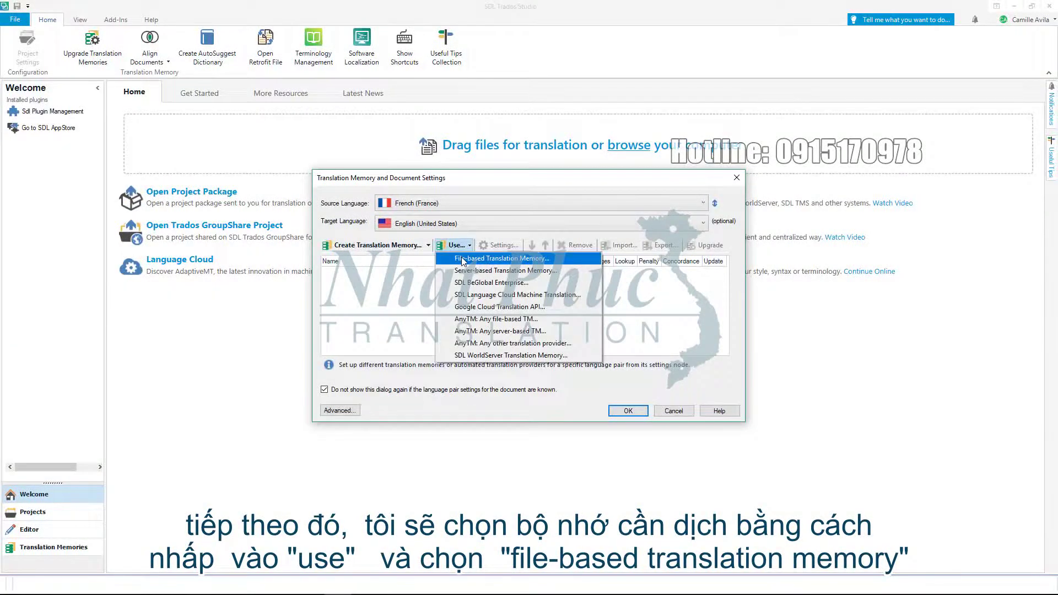
pyautogui.click(463, 260)
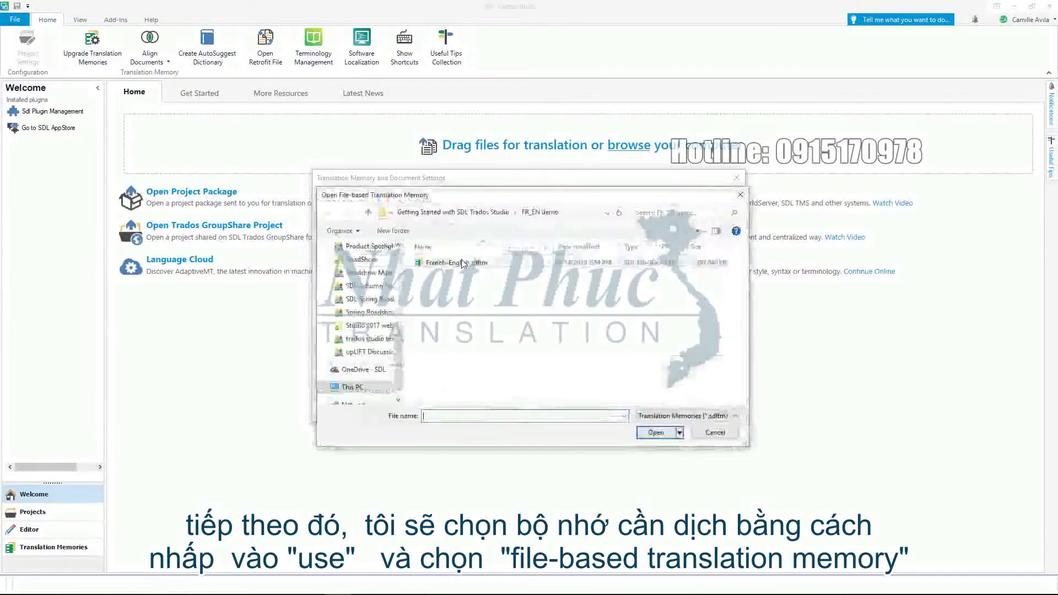
pyautogui.click(533, 267)
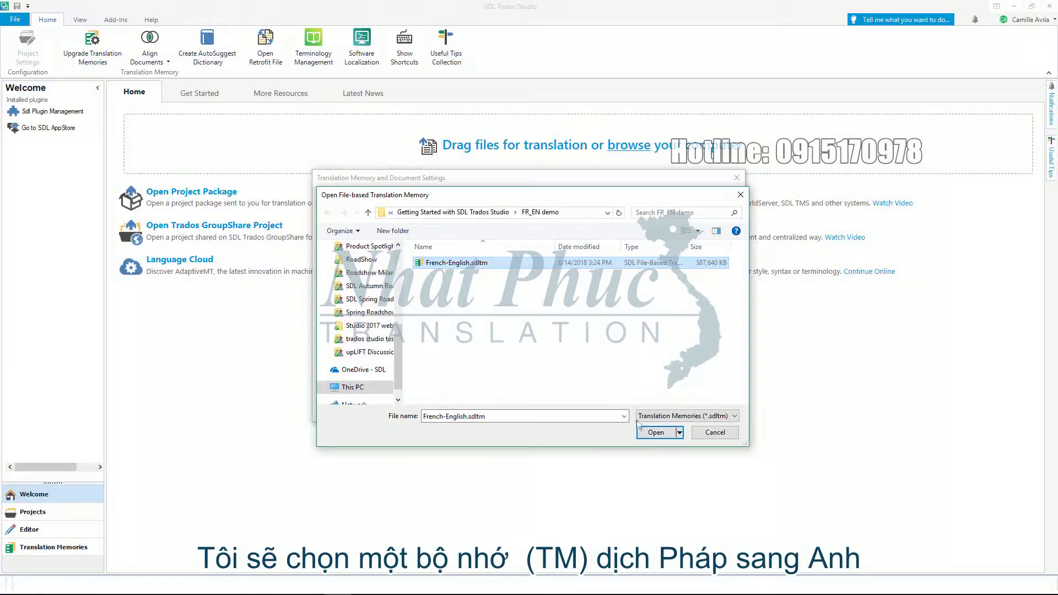
pyautogui.click(654, 433)
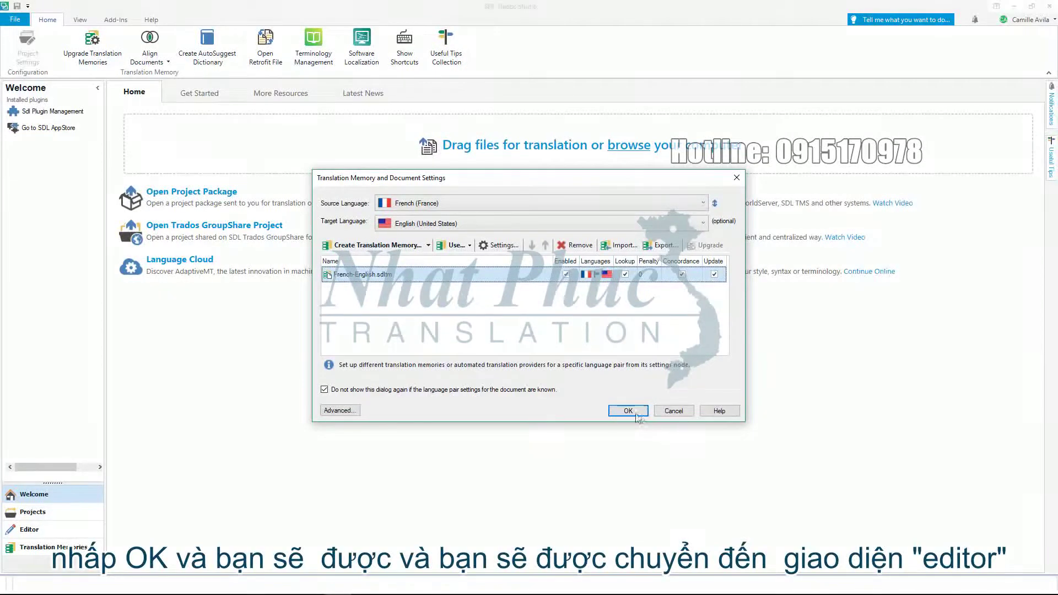
pyautogui.click(636, 415)
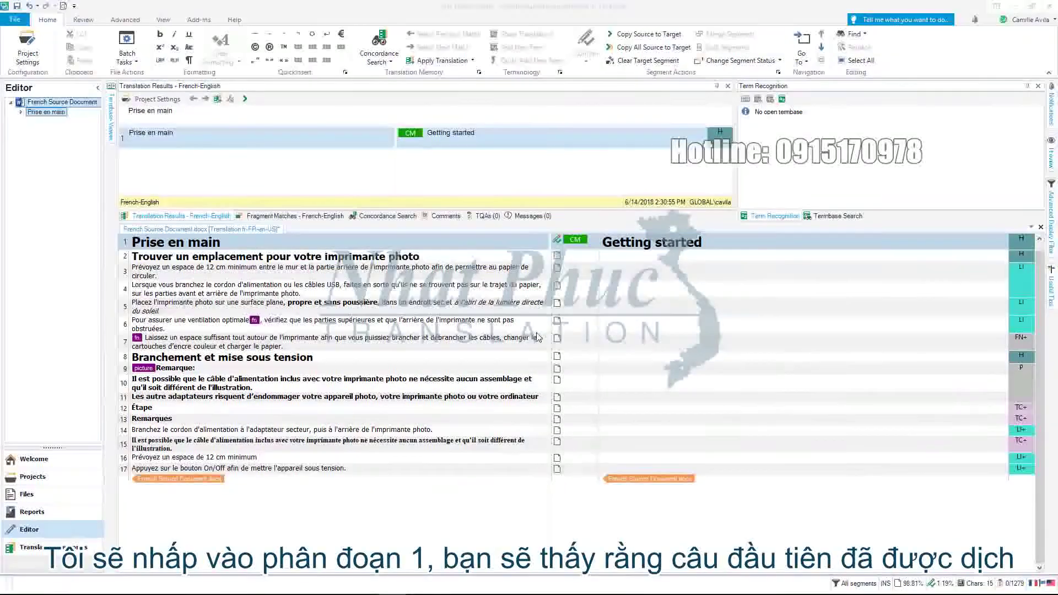
# - Place the cursor in segment 1's target, pre-filled with 'Getting started'
pyautogui.click(704, 242)
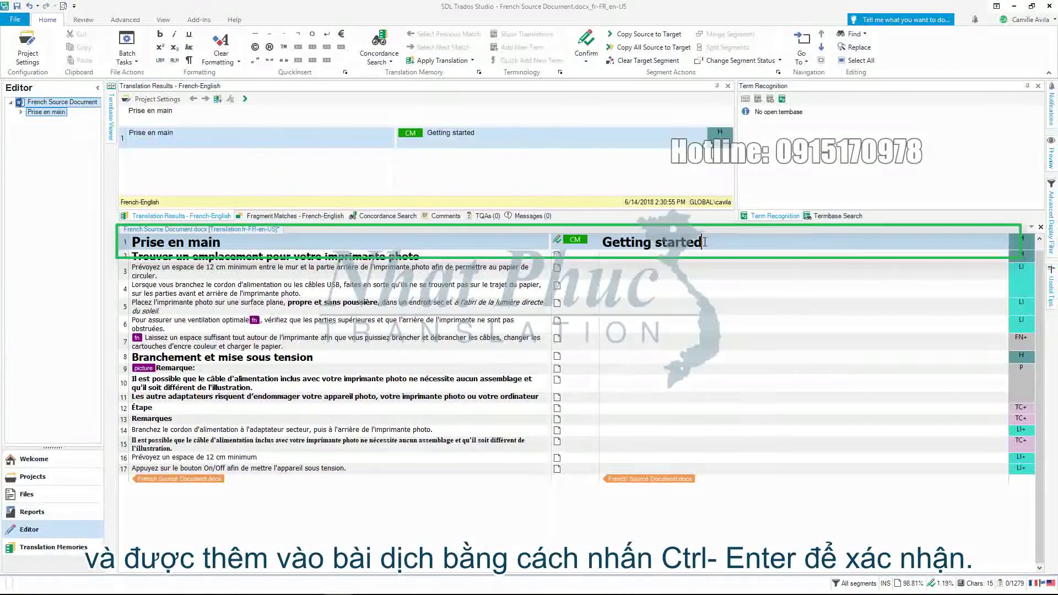
# - Confirm segment 1, finish segment 2 with 'photo printer', and confirm it
pyautogui.hotkey('ctrl', 'Return')
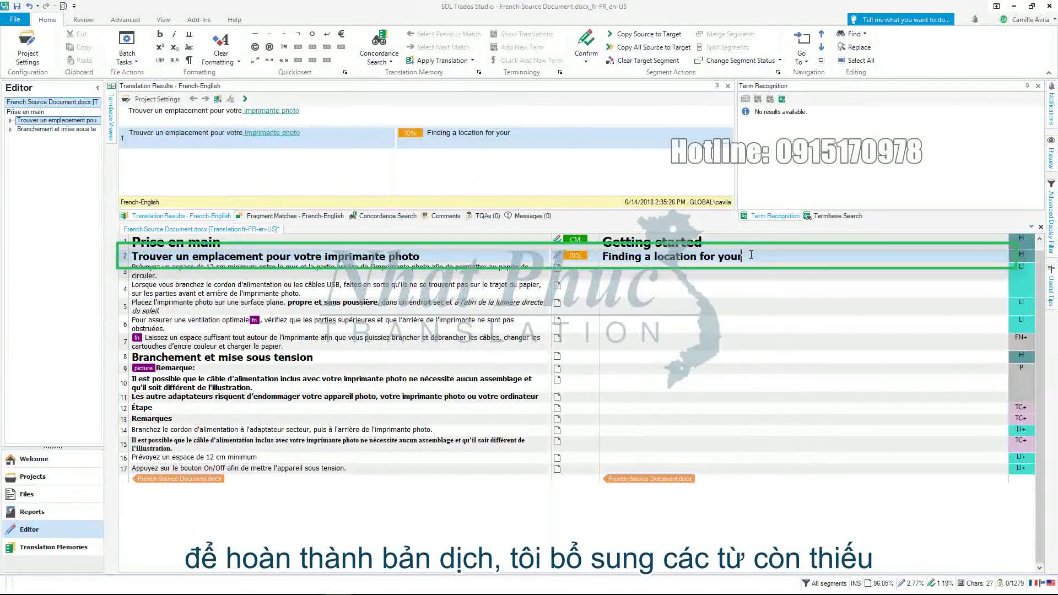
pyautogui.write('ph')
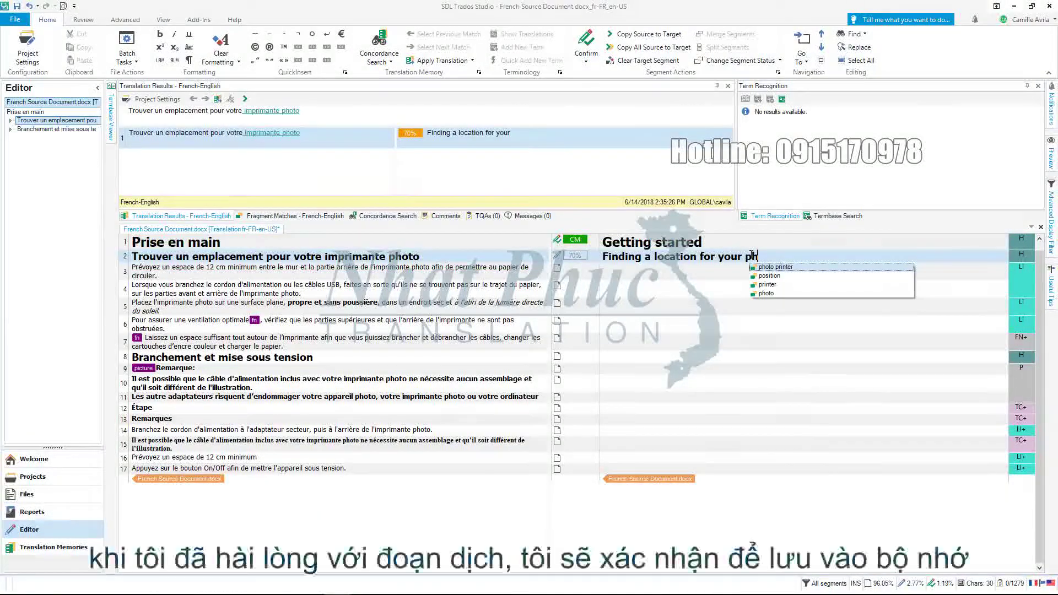
pyautogui.write('o')
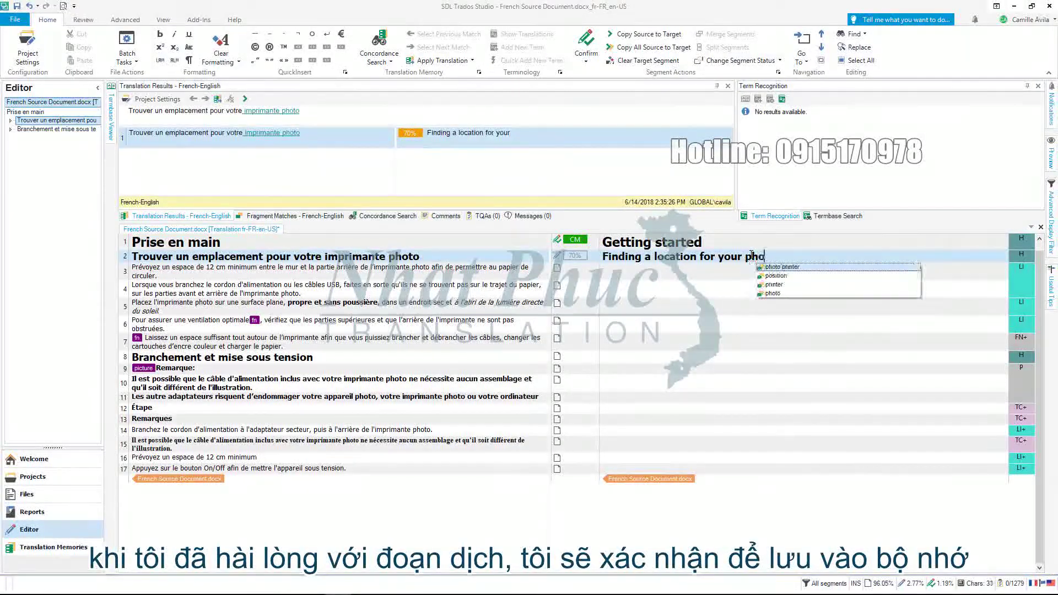
pyautogui.write('to p')
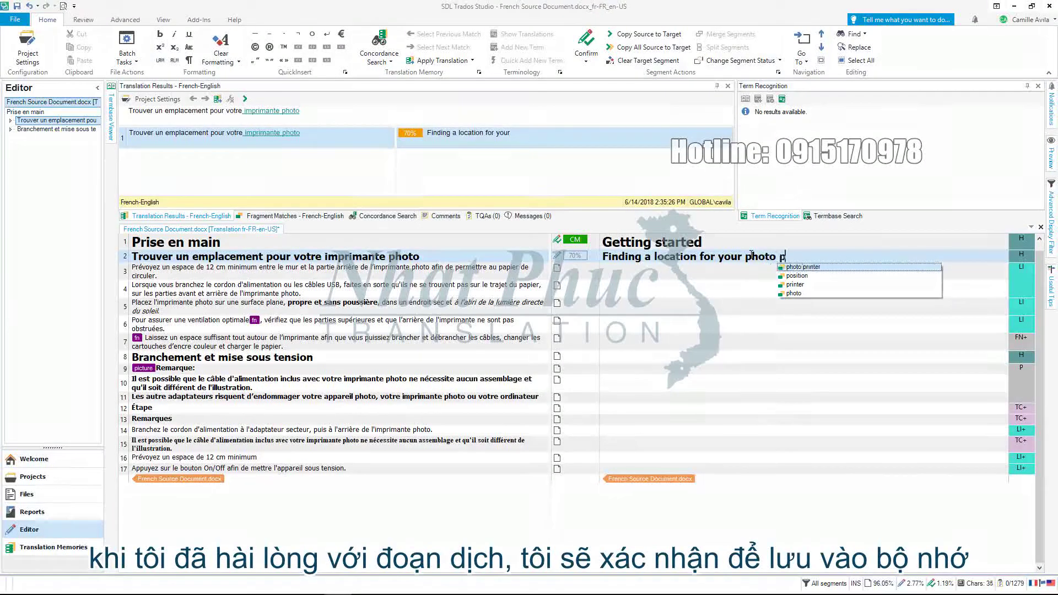
pyautogui.write('rinter')
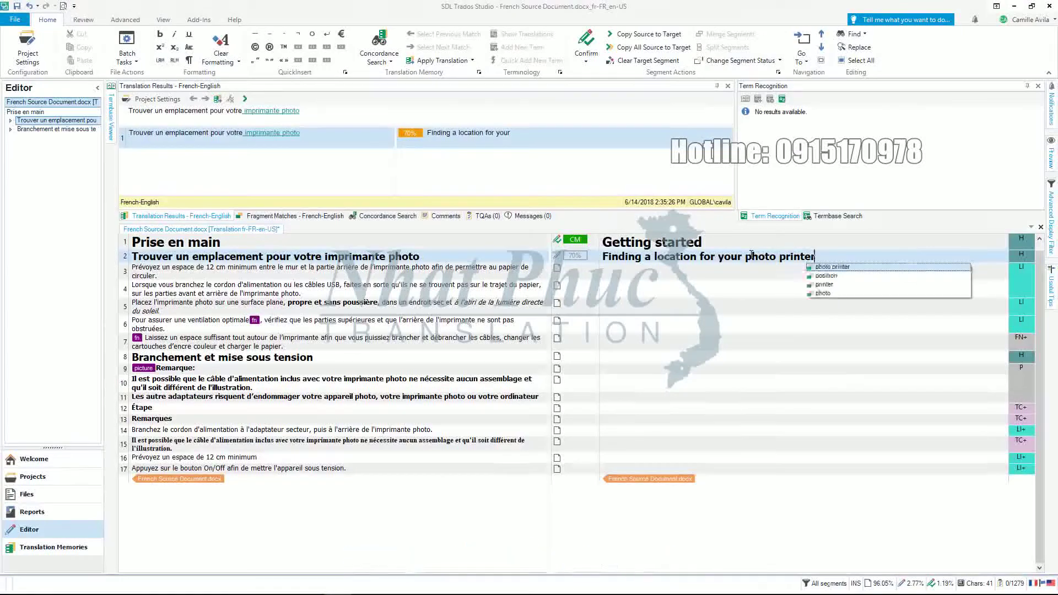
pyautogui.hotkey('ctrl', 'Return')
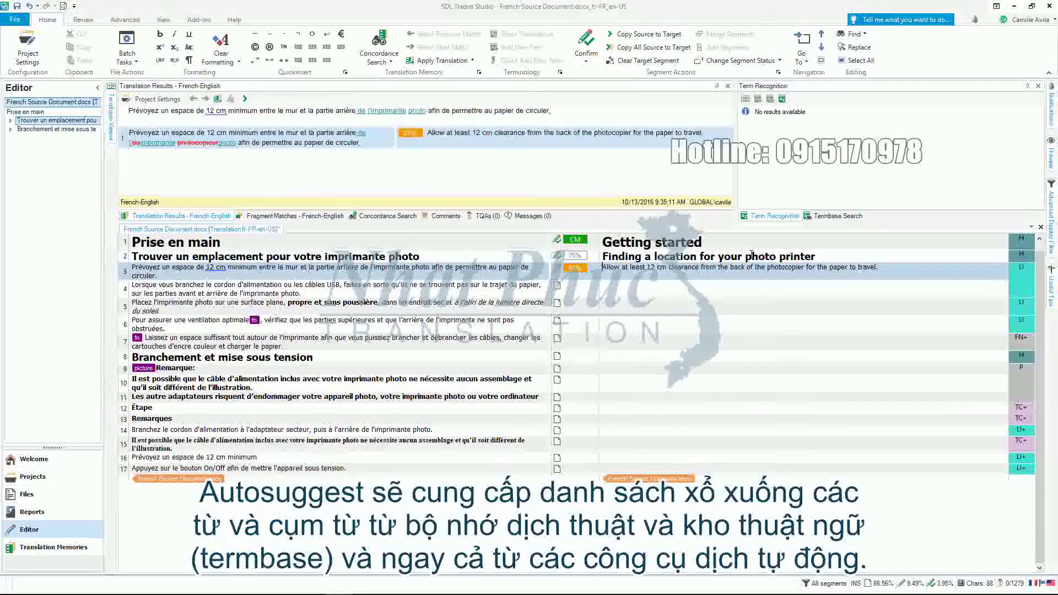
# - Replace 'photocopier' in segment 3's translation with the AutoSuggest term 'photo printer'
pyautogui.click(804, 267)
pyautogui.press('BackSpace')
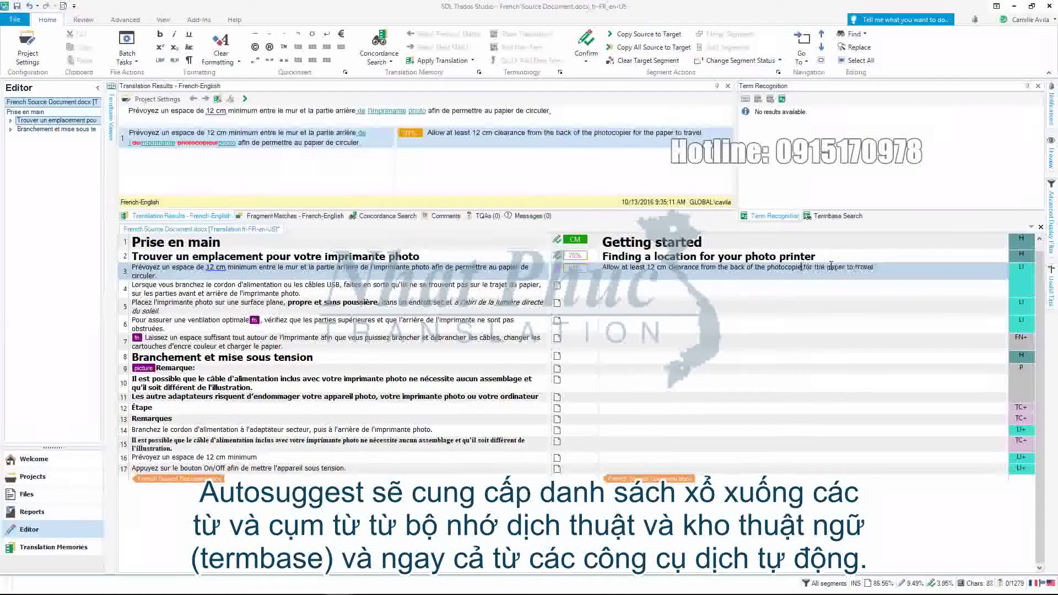
pyautogui.press('BackSpace')
pyautogui.press('BackSpace')
pyautogui.press('BackSpace')
pyautogui.press('BackSpace')
pyautogui.press('BackSpace')
pyautogui.press('BackSpace')
pyautogui.press('BackSpace')
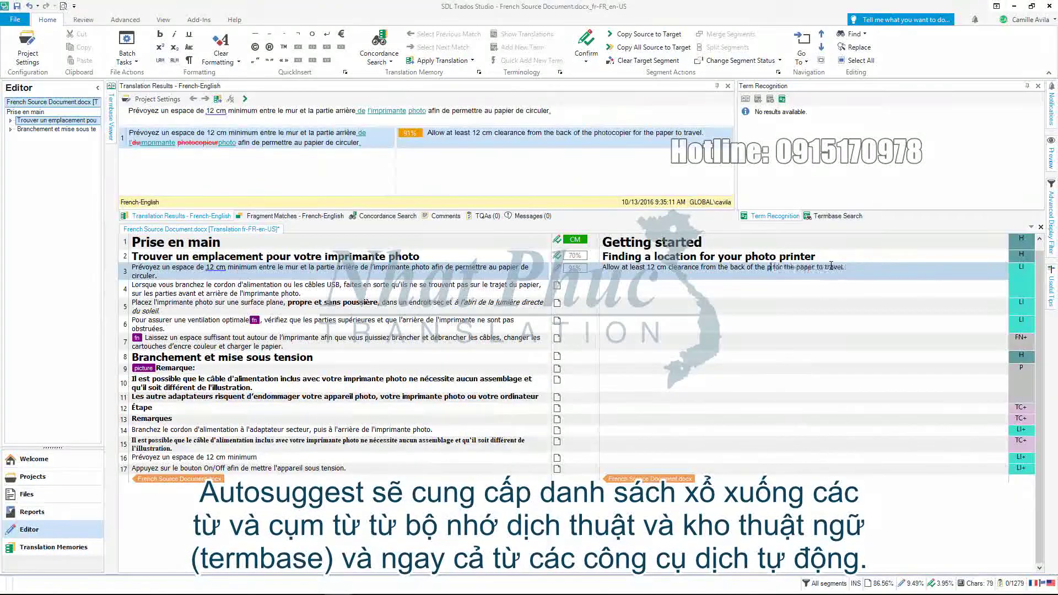
pyautogui.write('p')
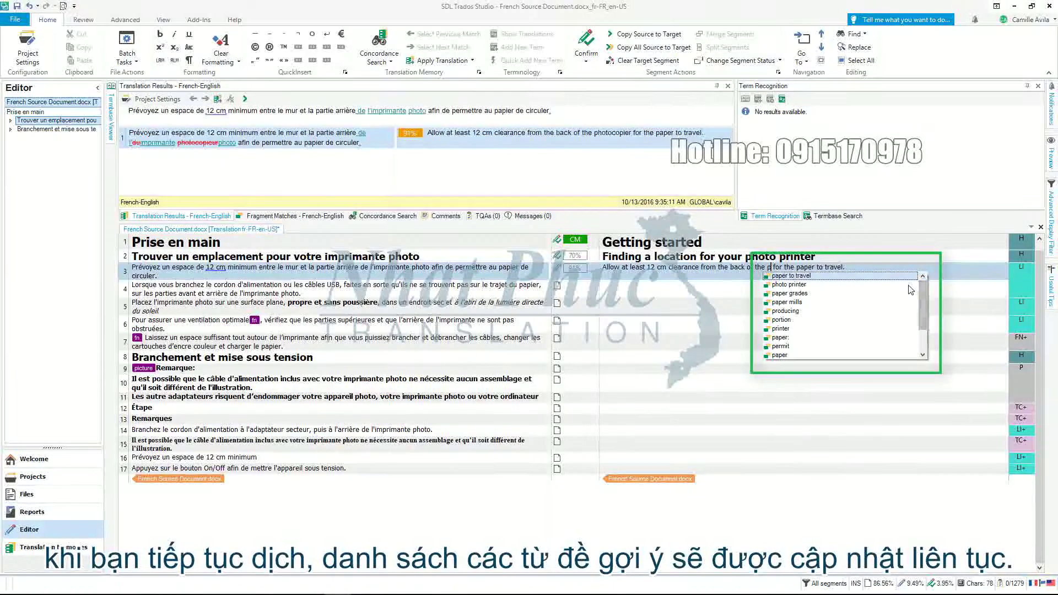
pyautogui.write('hoto')
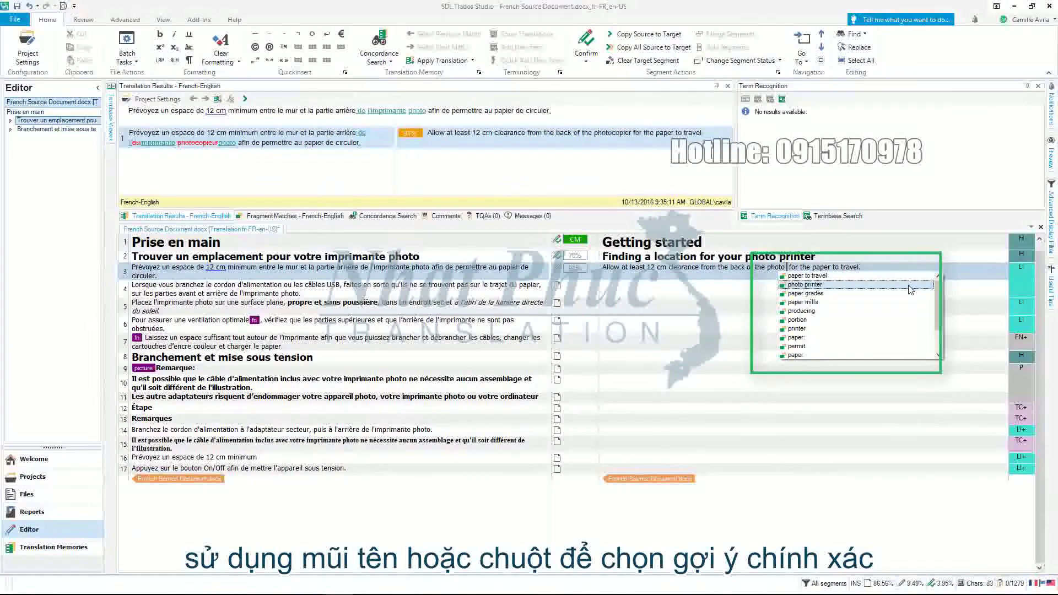
pyautogui.press('Down')
pyautogui.press('Down')
pyautogui.press('Down')
pyautogui.press('Up')
pyautogui.press('Up')
pyautogui.press('Up')
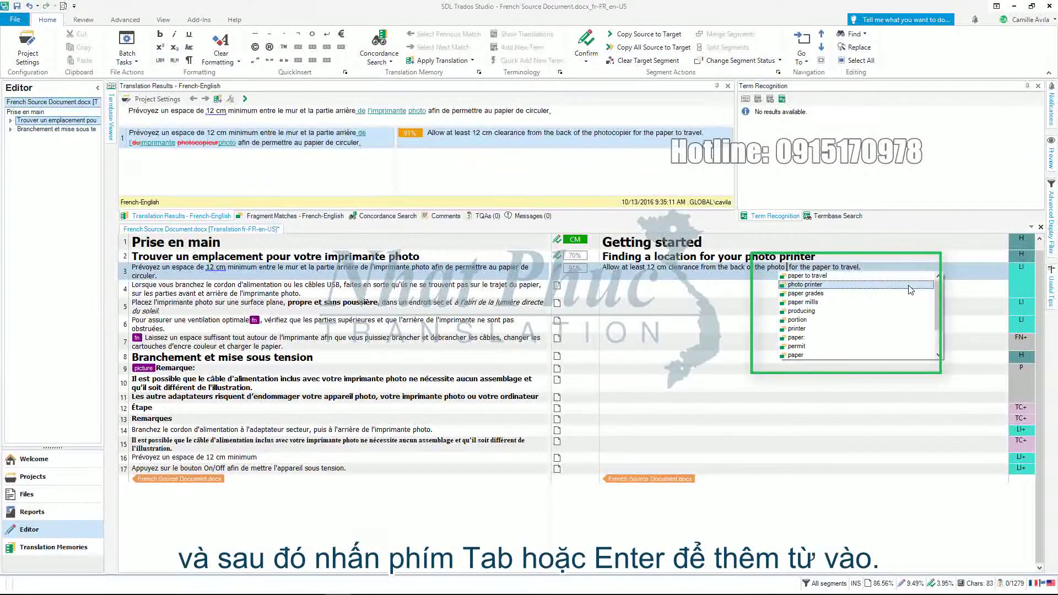
pyautogui.press('Return')
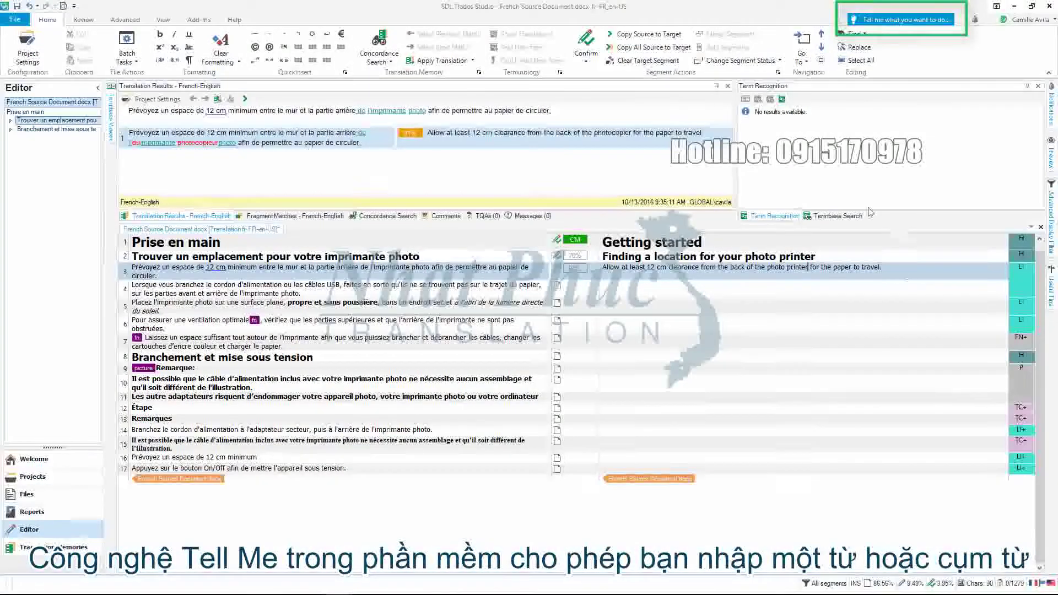
# - Search 'termb' in the command box and open Project Termbase Settings
pyautogui.click(905, 20)
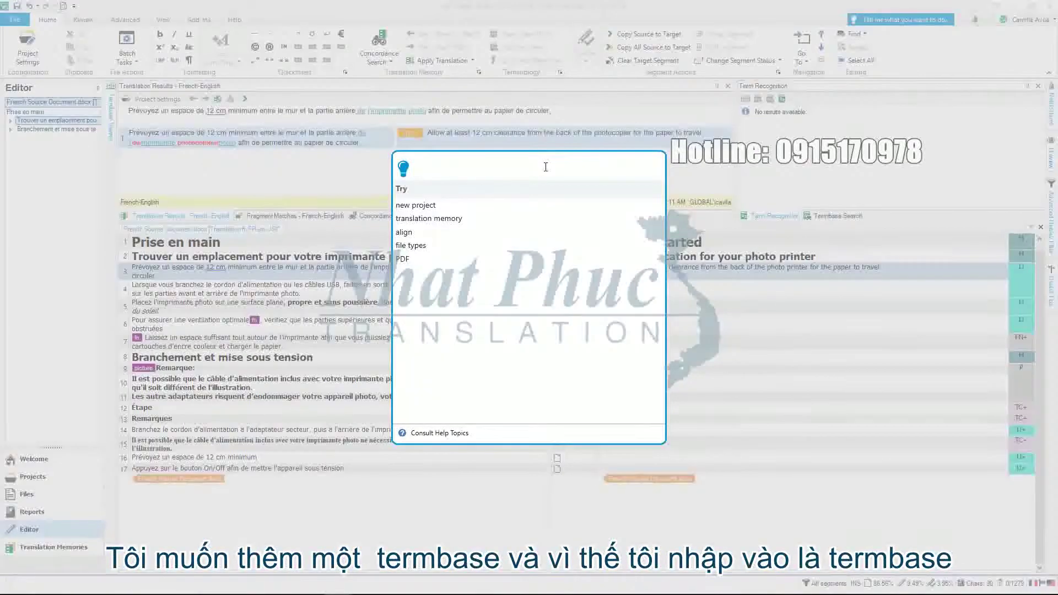
pyautogui.write('termbase')
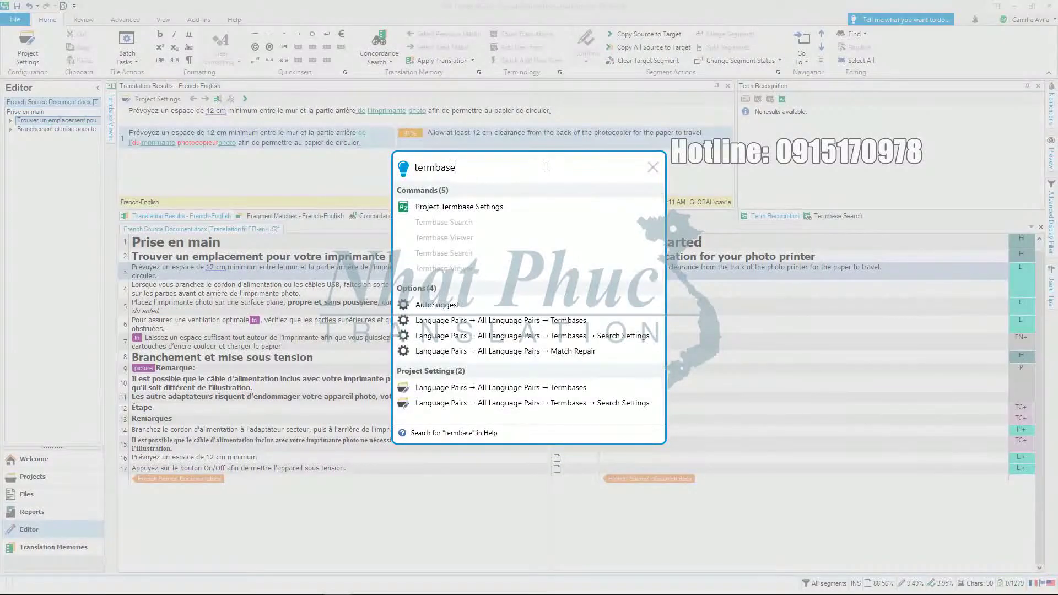
pyautogui.click(550, 210)
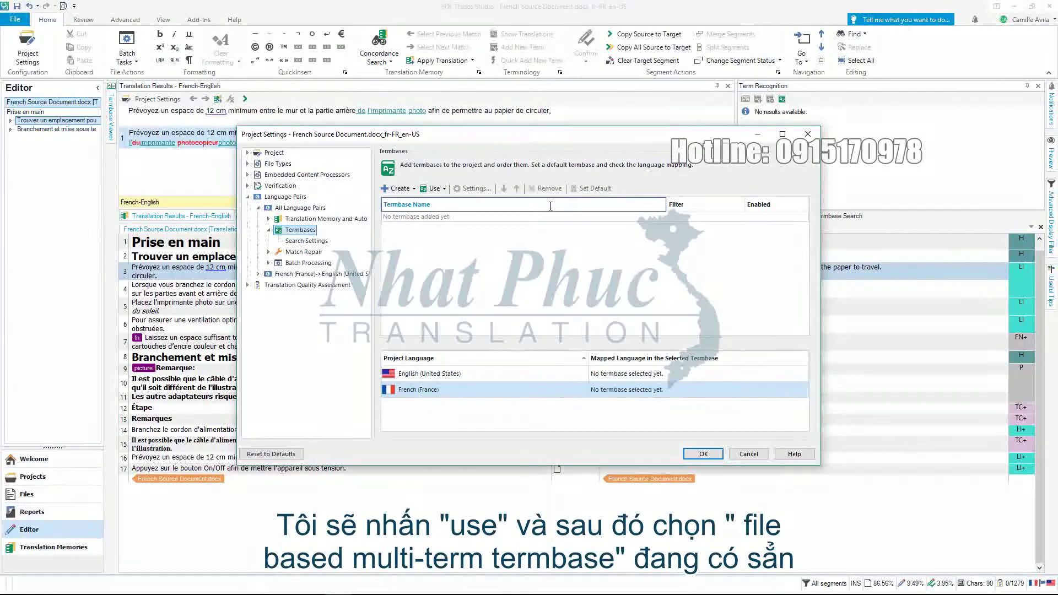
# - Add the file-based Printer.sdltb termbase to the project and apply the settings
pyautogui.click(445, 189)
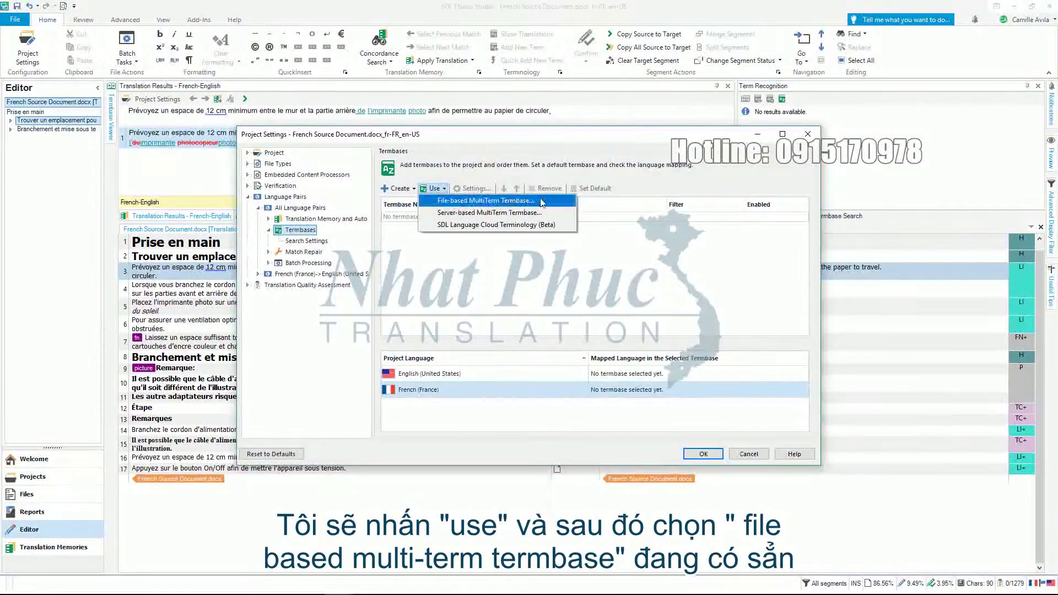
pyautogui.click(479, 201)
pyautogui.click(522, 219)
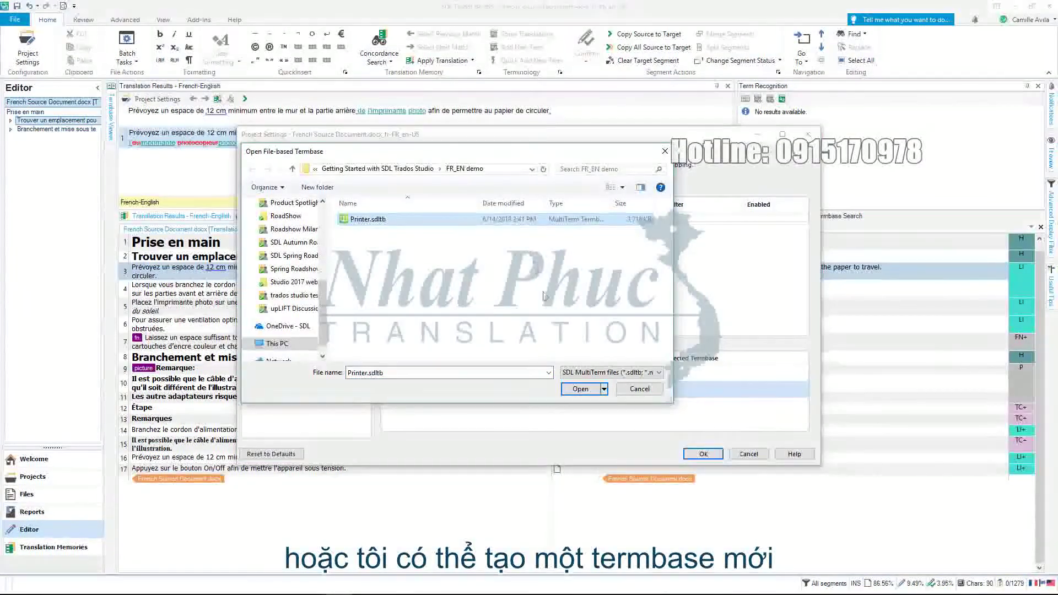
pyautogui.click(578, 388)
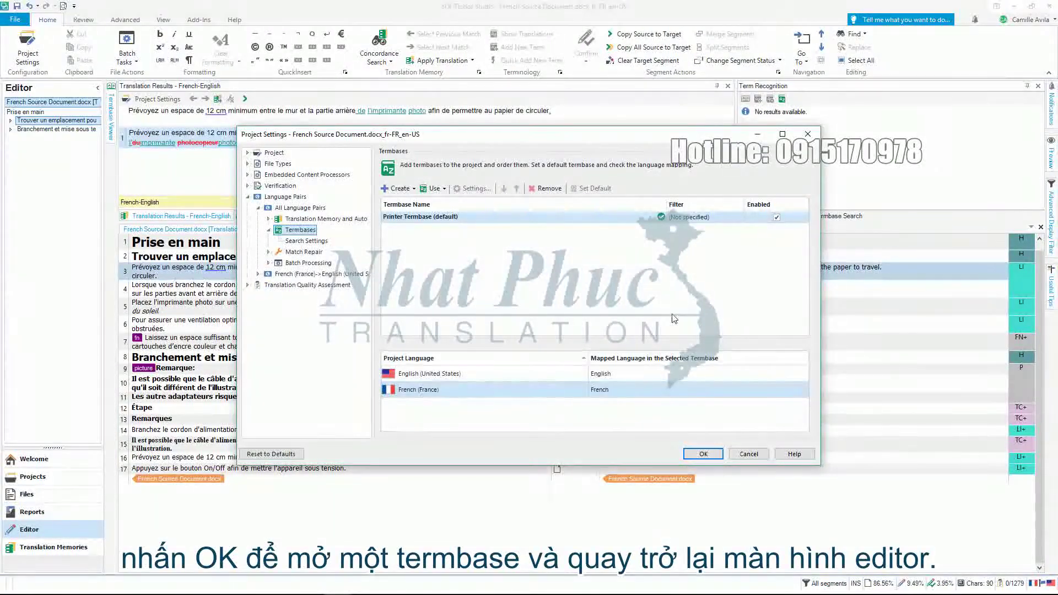
pyautogui.click(710, 455)
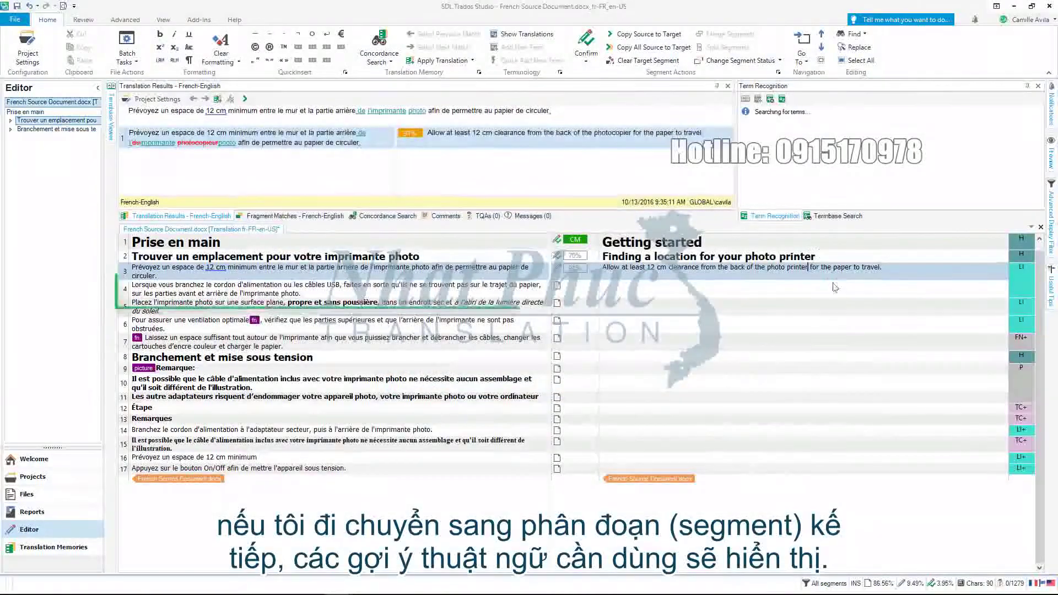
# - Confirm segment 3, then insert 'or USB cables' after 'power' in segment 4
pyautogui.click(895, 270)
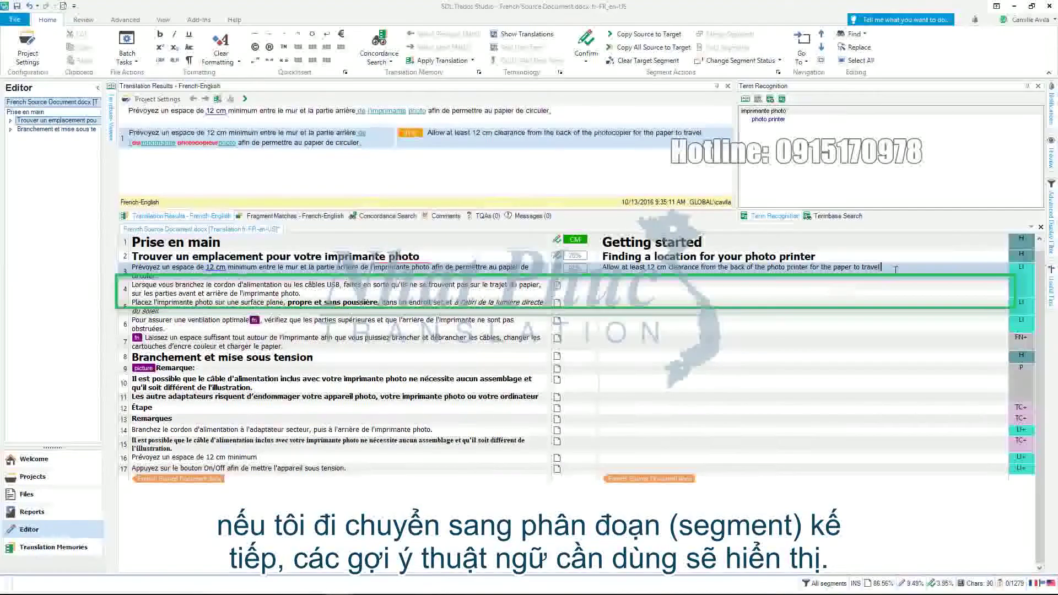
pyautogui.hotkey('ctrl', 'Return')
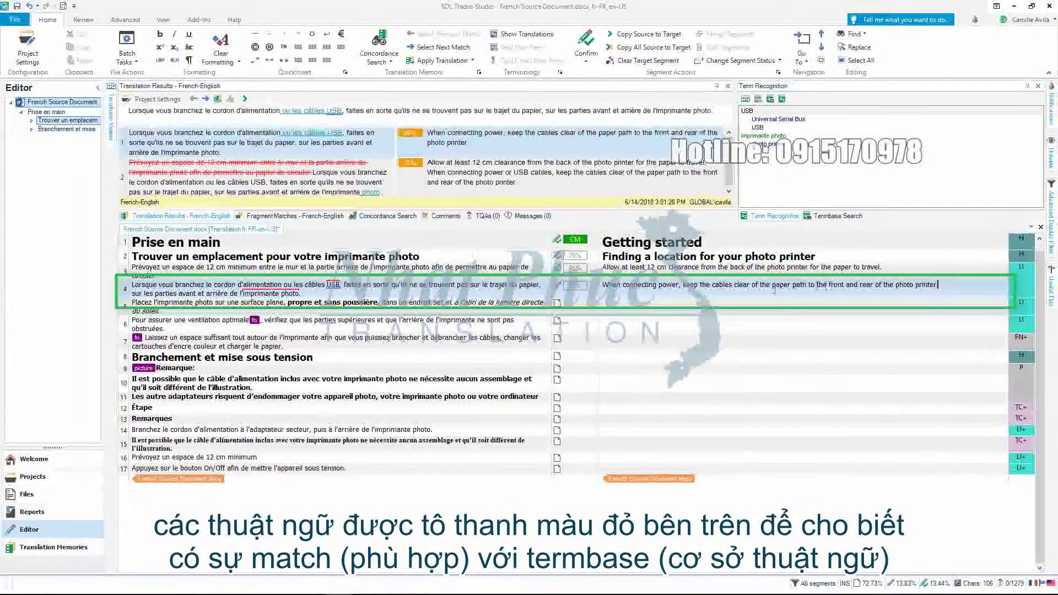
pyautogui.click(678, 284)
pyautogui.write('or ')
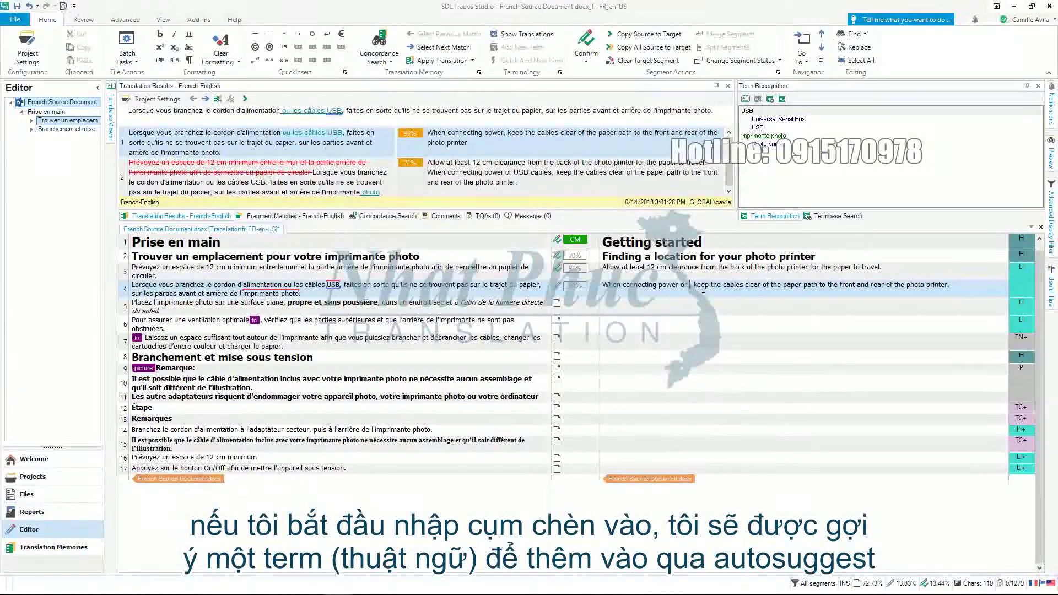
pyautogui.write('US')
pyautogui.press('Return')
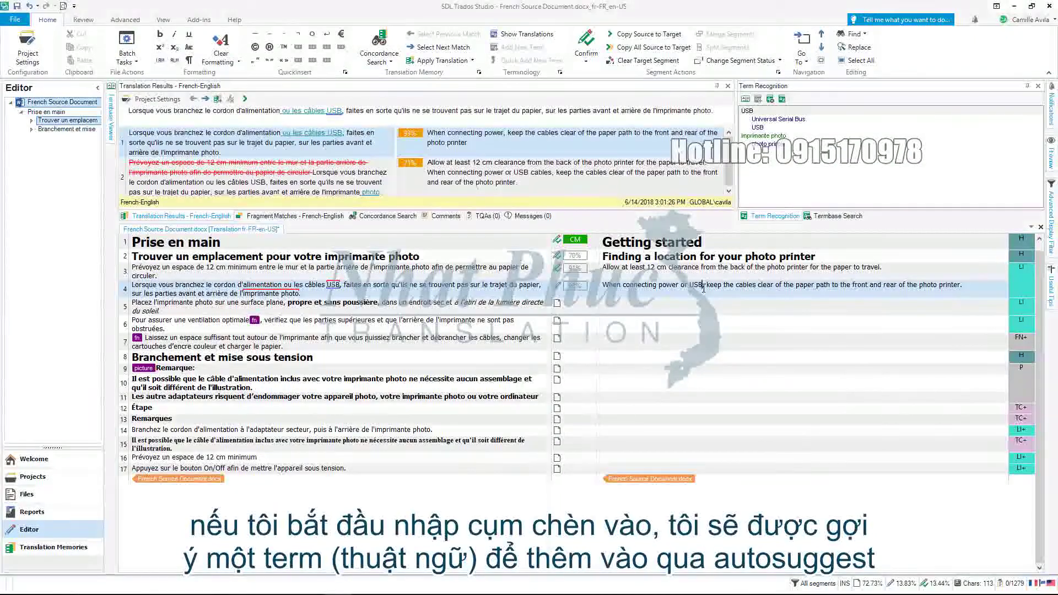
pyautogui.write('cables')
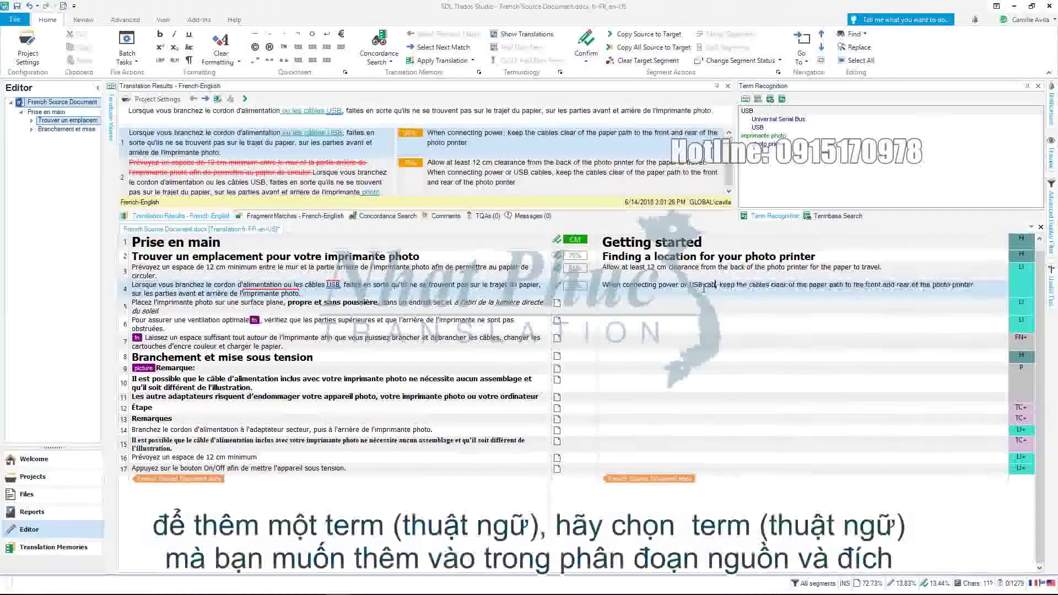
# - Quick-add the câbles USB / USB cables pair to the termbase and close the viewer
pyautogui.moveTo(695, 284); pyautogui.dragTo(689, 284)
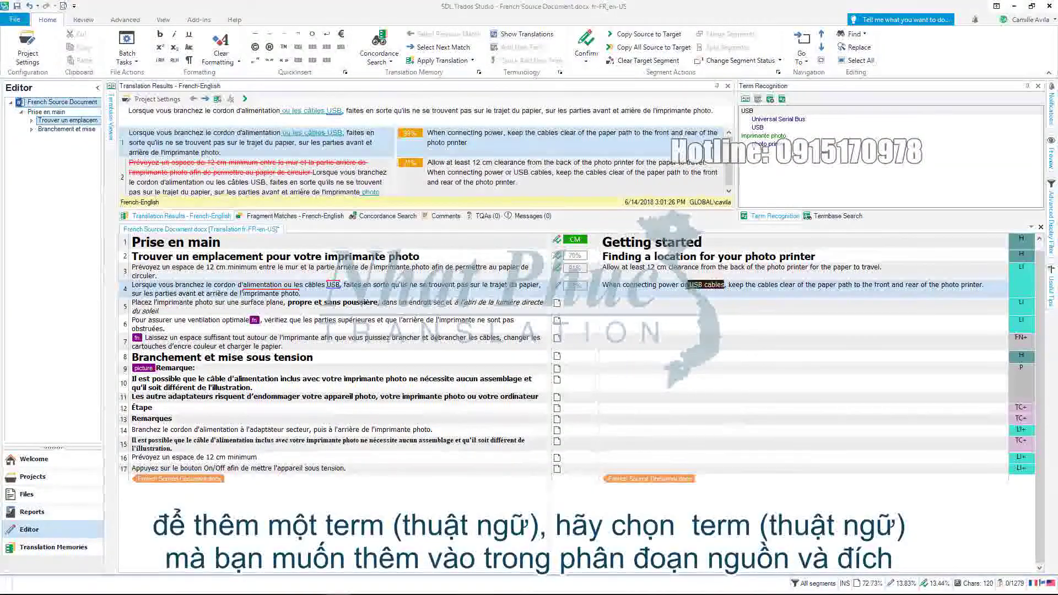
pyautogui.moveTo(335, 287); pyautogui.dragTo(309, 290)
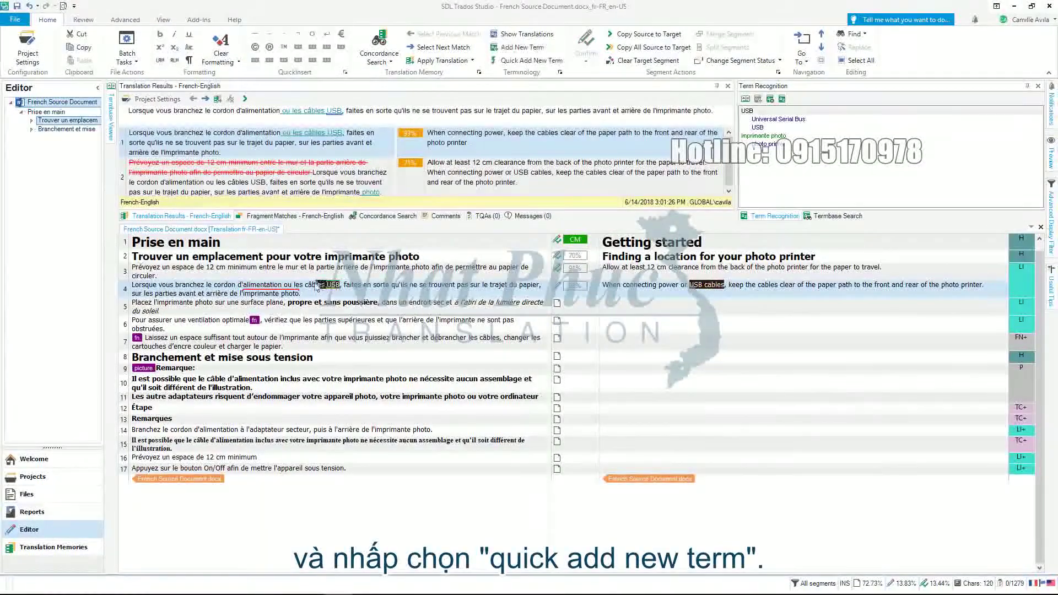
pyautogui.rightClick(323, 289)
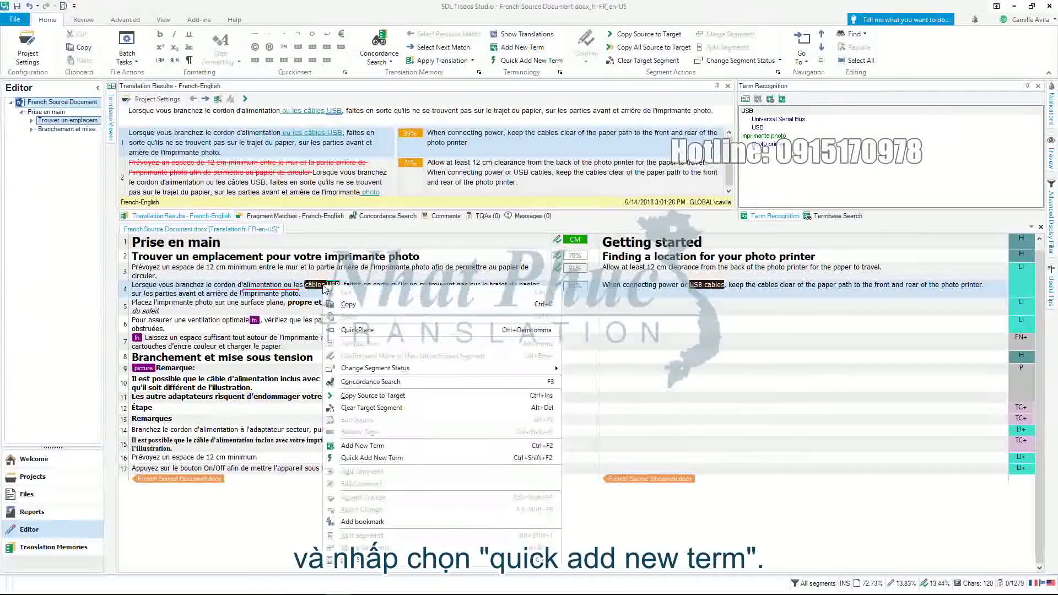
pyautogui.click(410, 457)
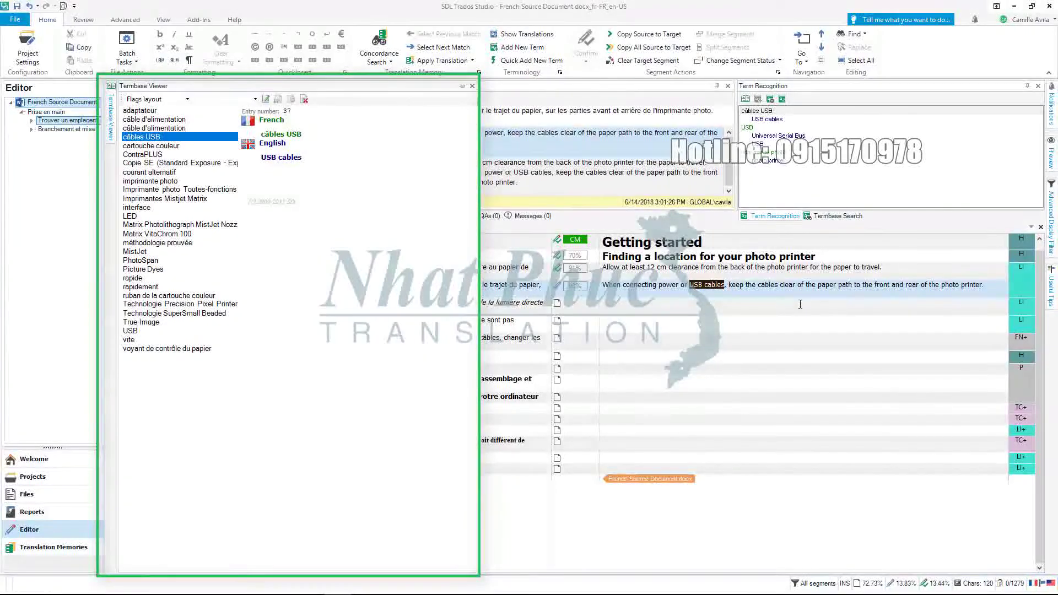
pyautogui.click(808, 288)
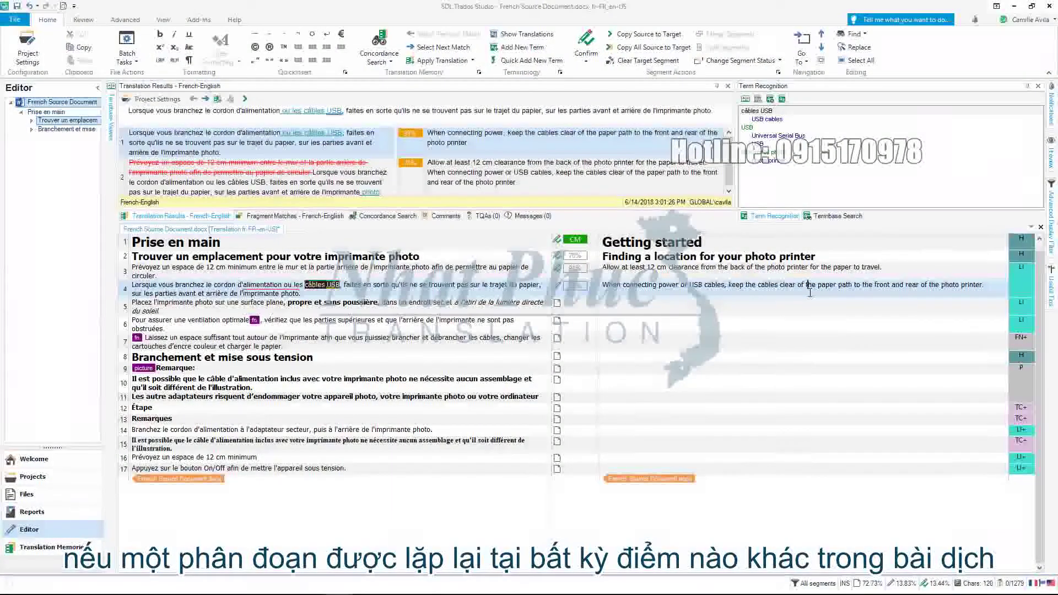
# - In segment 10, replace 'digital camera' with the autosuggested term 'photo printer'
pyautogui.click(988, 287)
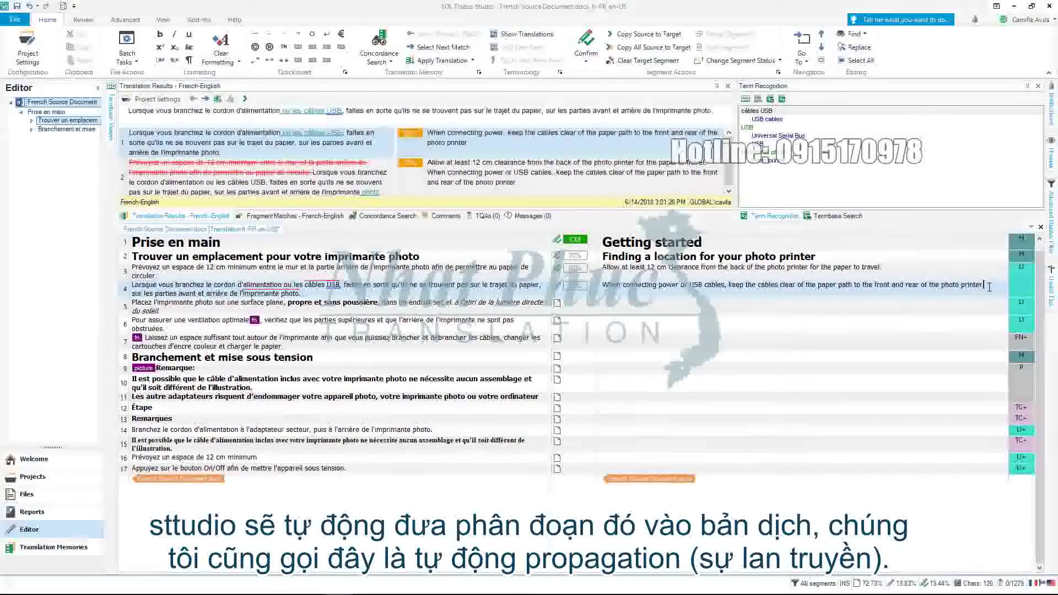
pyautogui.click(633, 382)
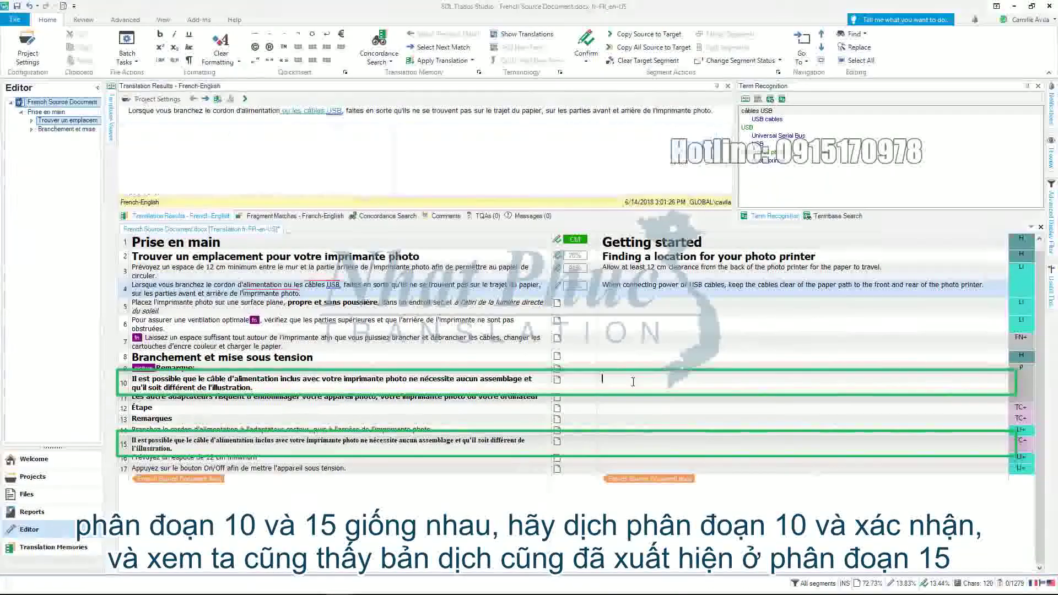
pyautogui.click(792, 380)
pyautogui.press('BackSpace')
pyautogui.press('BackSpace')
pyautogui.press('BackSpace')
pyautogui.press('BackSpace')
pyautogui.press('BackSpace')
pyautogui.press('BackSpace')
pyautogui.press('BackSpace')
pyautogui.press('BackSpace')
pyautogui.press('BackSpace')
pyautogui.press('BackSpace')
pyautogui.press('BackSpace')
pyautogui.press('BackSpace')
pyautogui.press('BackSpace')
pyautogui.press('BackSpace')
pyautogui.write('p')
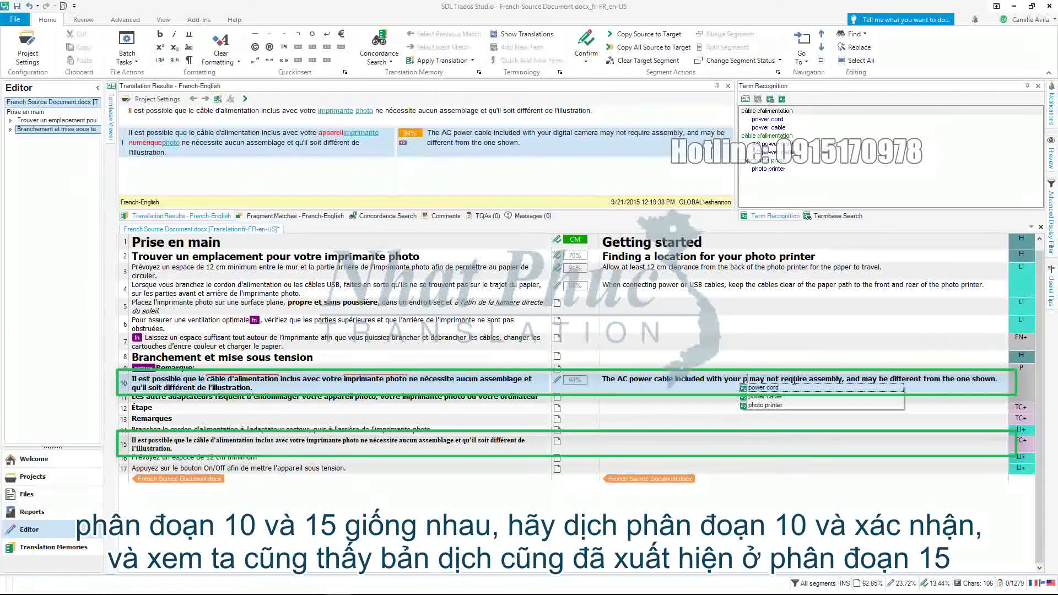
pyautogui.press('Down')
pyautogui.press('Down')
pyautogui.press('Return')
pyautogui.press('End')
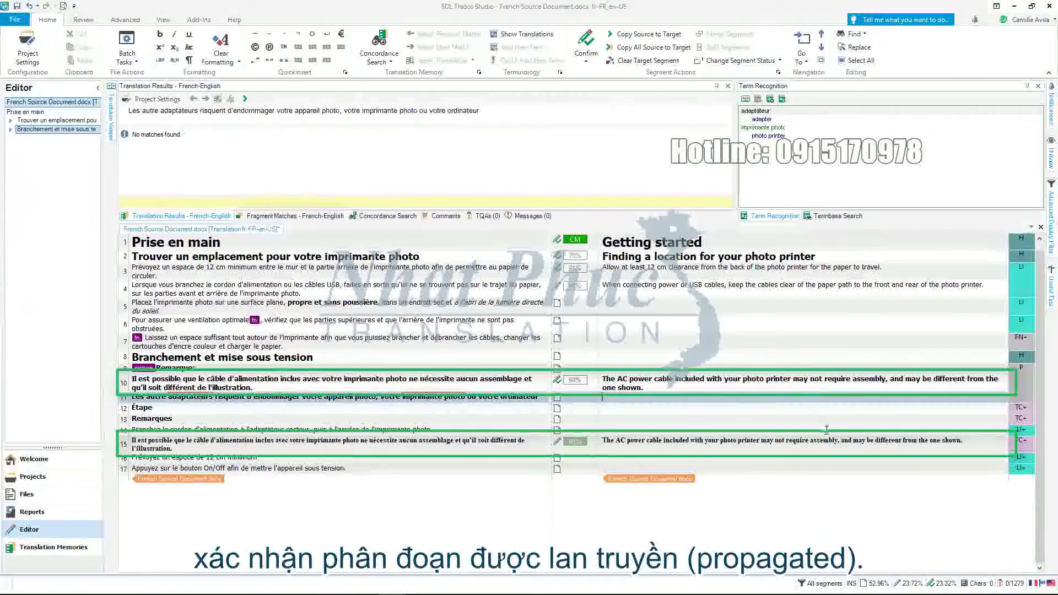
# - Confirm the propagated translation in segment 15, then confirm segment 4
pyautogui.click(972, 445)
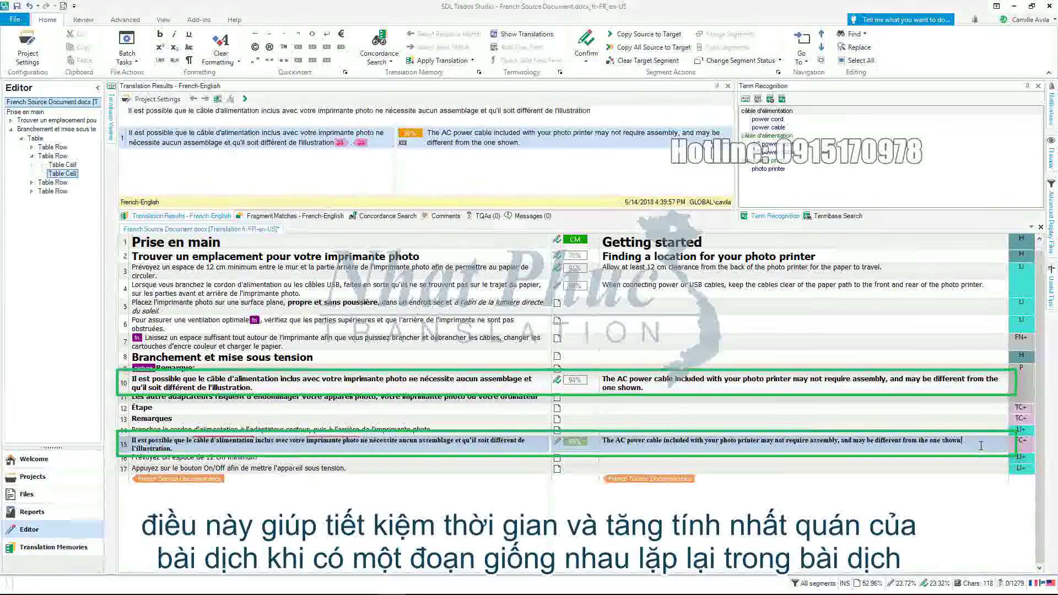
pyautogui.hotkey('ctrl', 'Return')
pyautogui.click(989, 284)
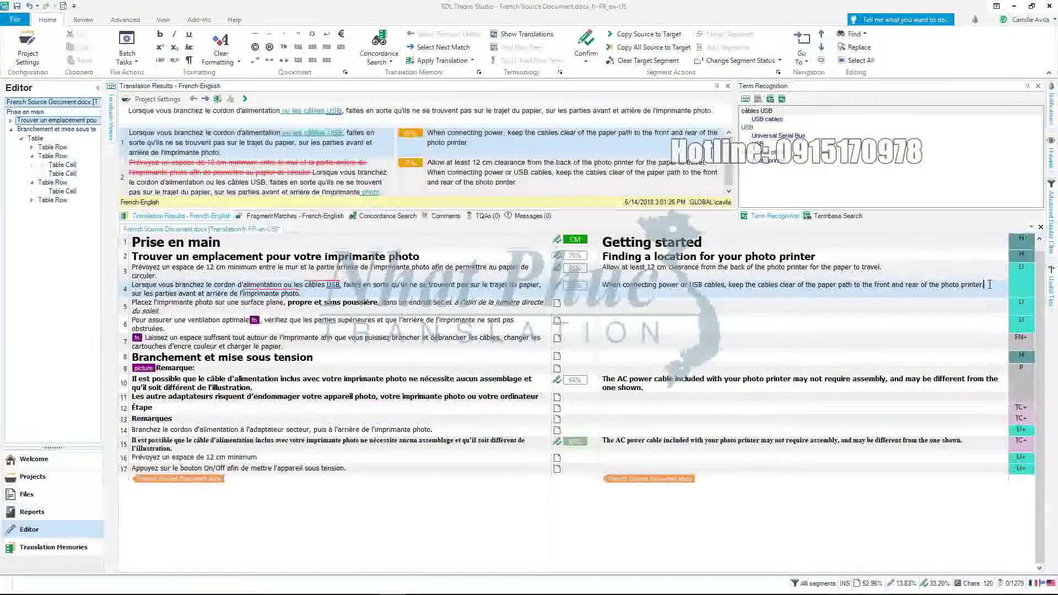
pyautogui.hotkey('ctrl', 'Return')
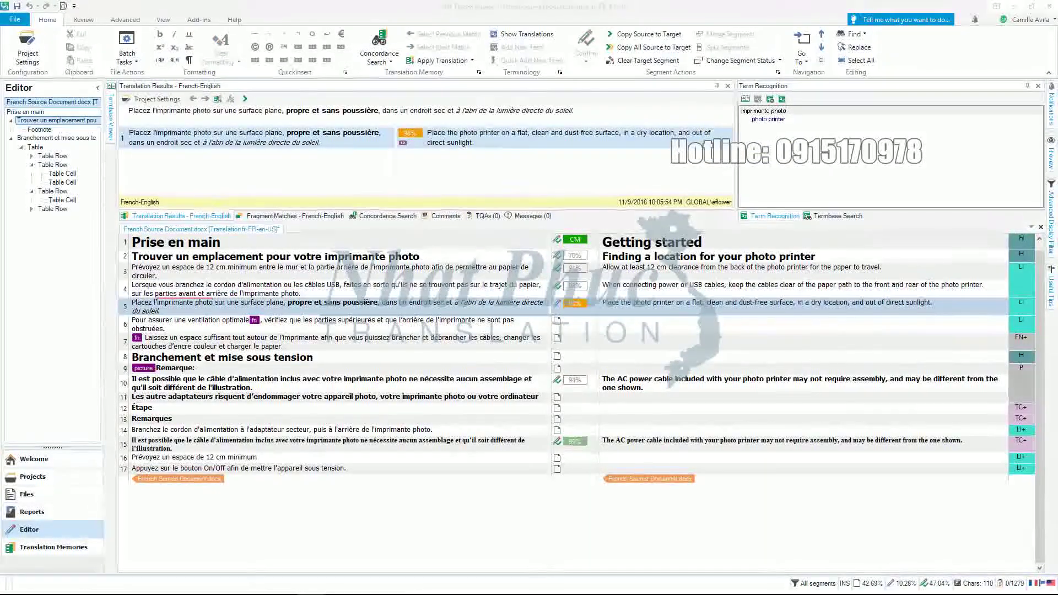
# - Bold 'clean and dust-free surface' and italicise 'out of direct sunlight' in segment 5, then confirm it
pyautogui.press('BackSpace')
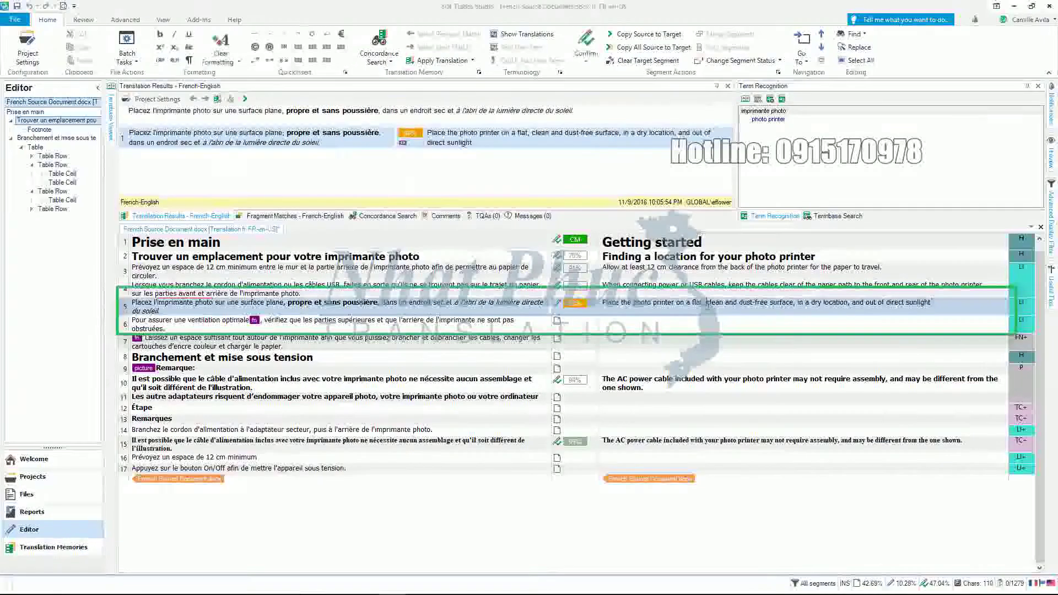
pyautogui.moveTo(707, 304); pyautogui.dragTo(785, 302)
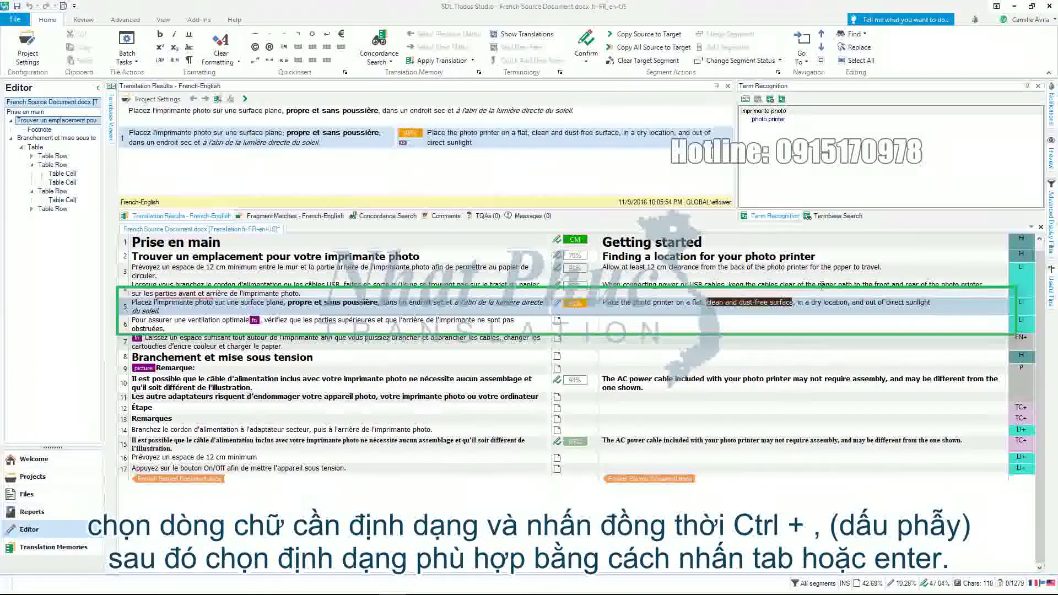
pyautogui.hotkey('ctrl', ',')
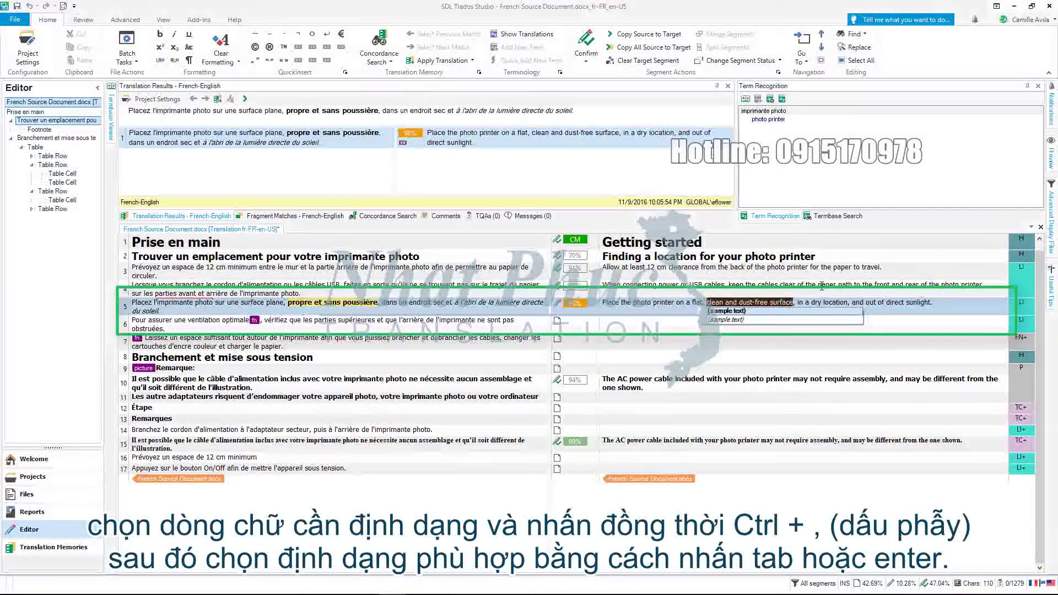
pyautogui.press('Return')
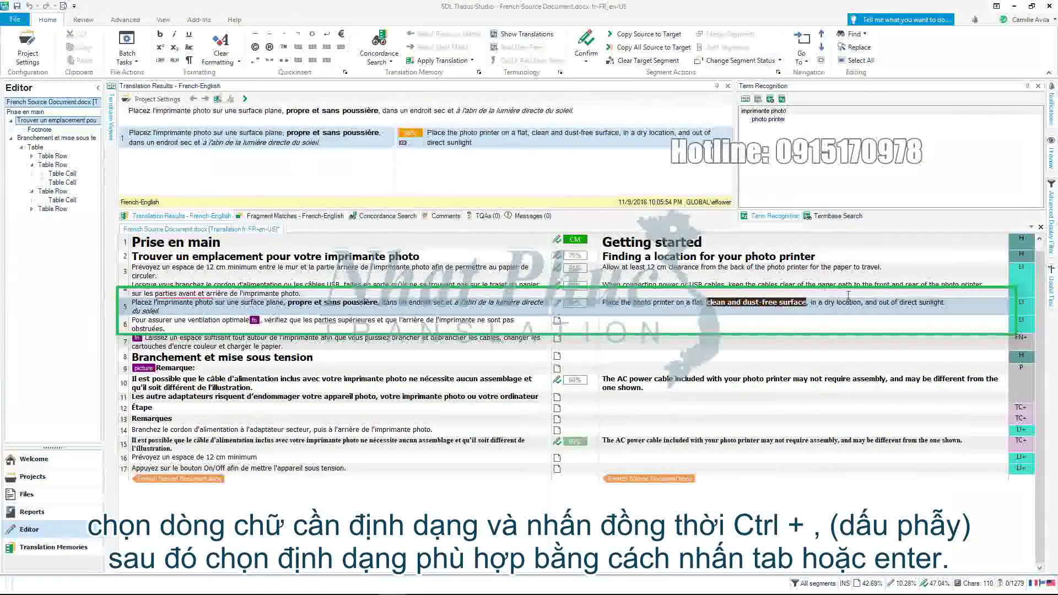
pyautogui.moveTo(879, 304); pyautogui.dragTo(931, 303)
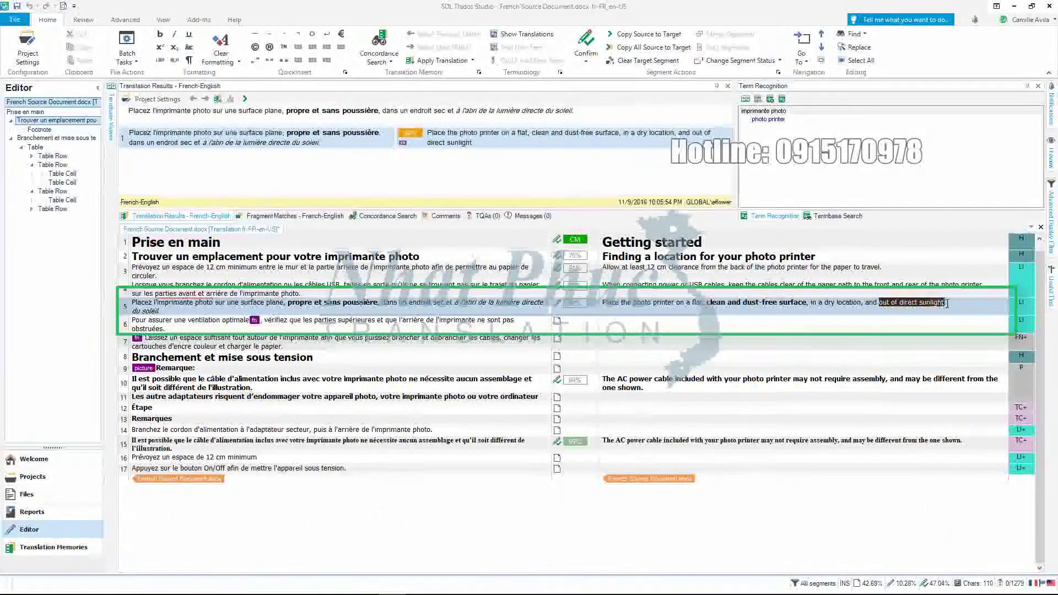
pyautogui.hotkey('ctrl', ',')
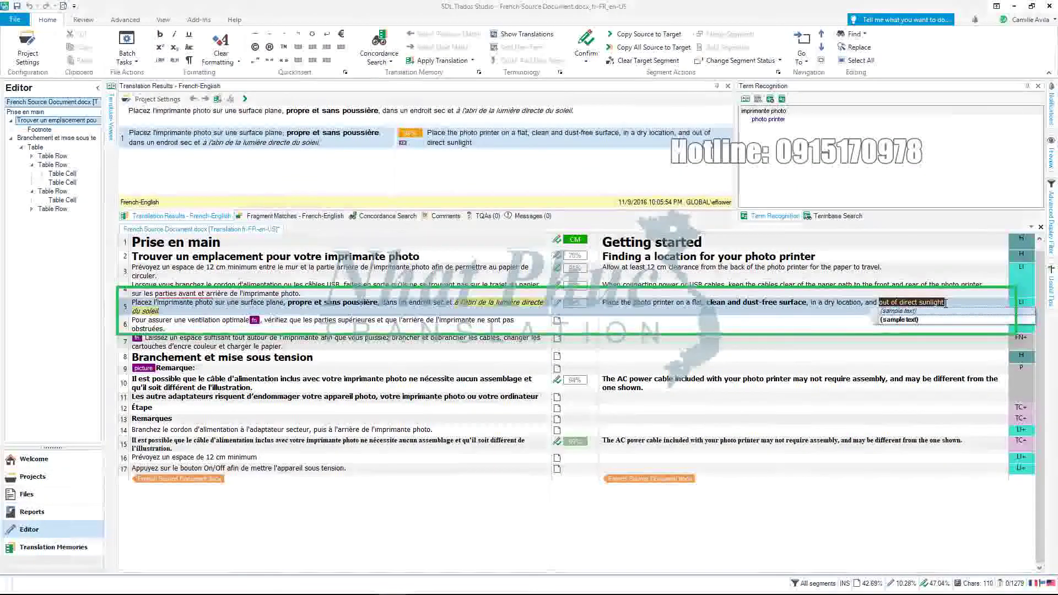
pyautogui.press('Return')
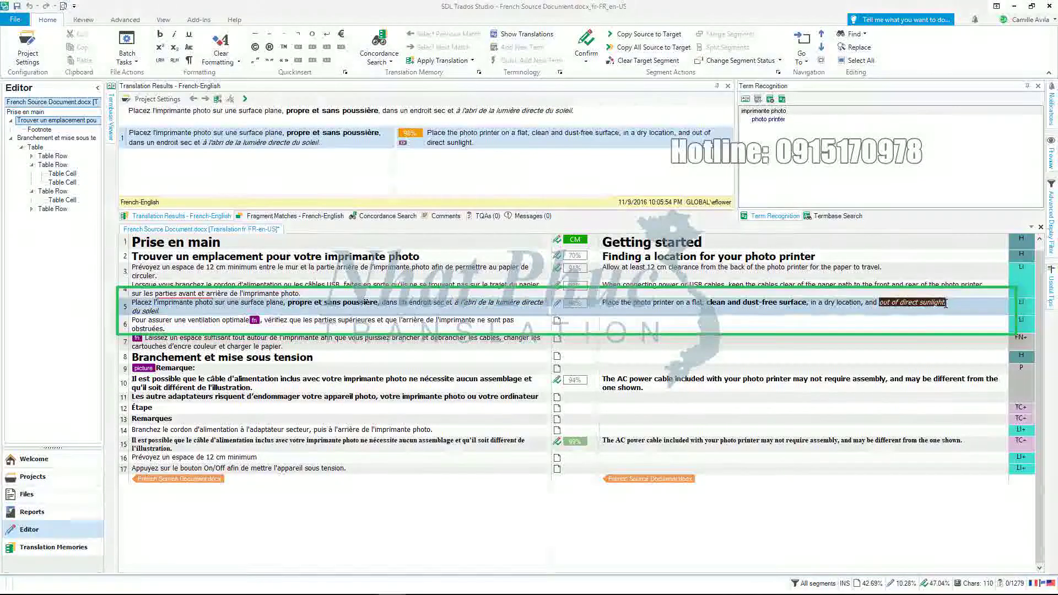
pyautogui.hotkey('ctrl', 'Return')
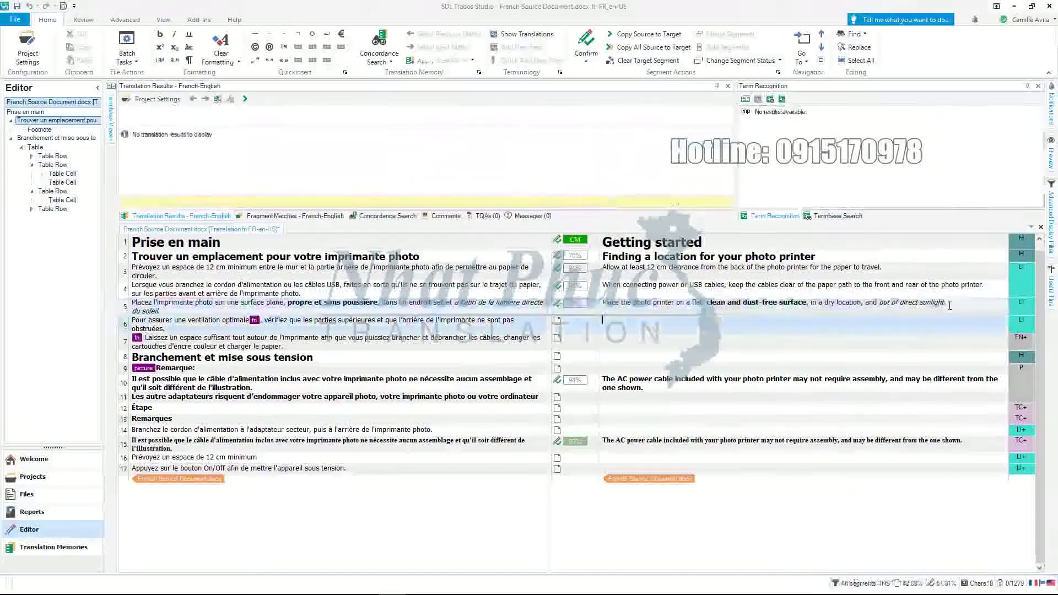
# - Insert segment 9's 'Note:' match, then generate, widen and close the target document preview
pyautogui.click(603, 368)
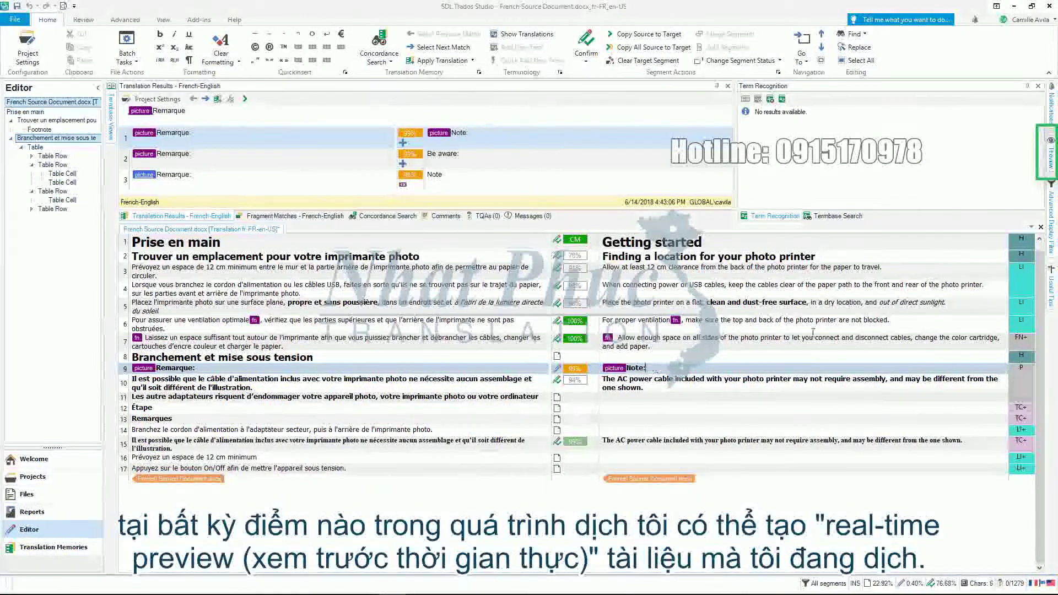
pyautogui.click(1052, 164)
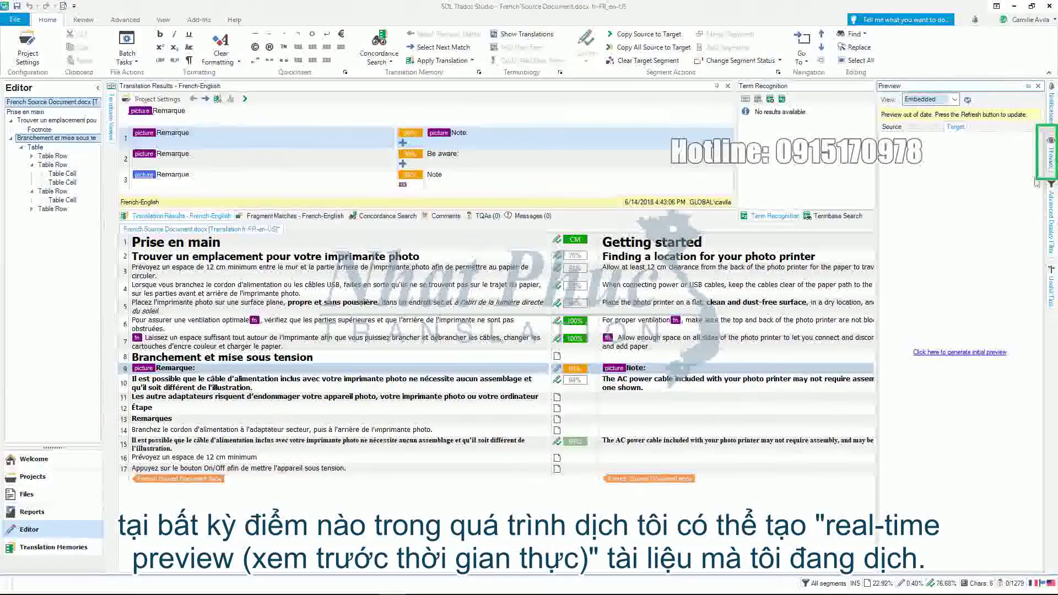
pyautogui.click(948, 354)
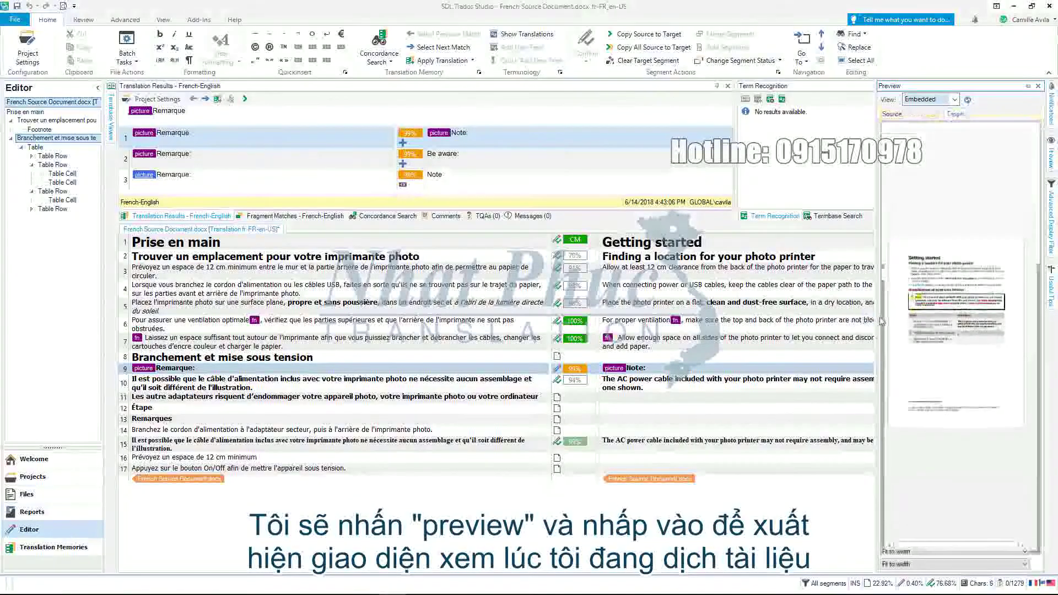
pyautogui.moveTo(877, 321); pyautogui.dragTo(544, 317)
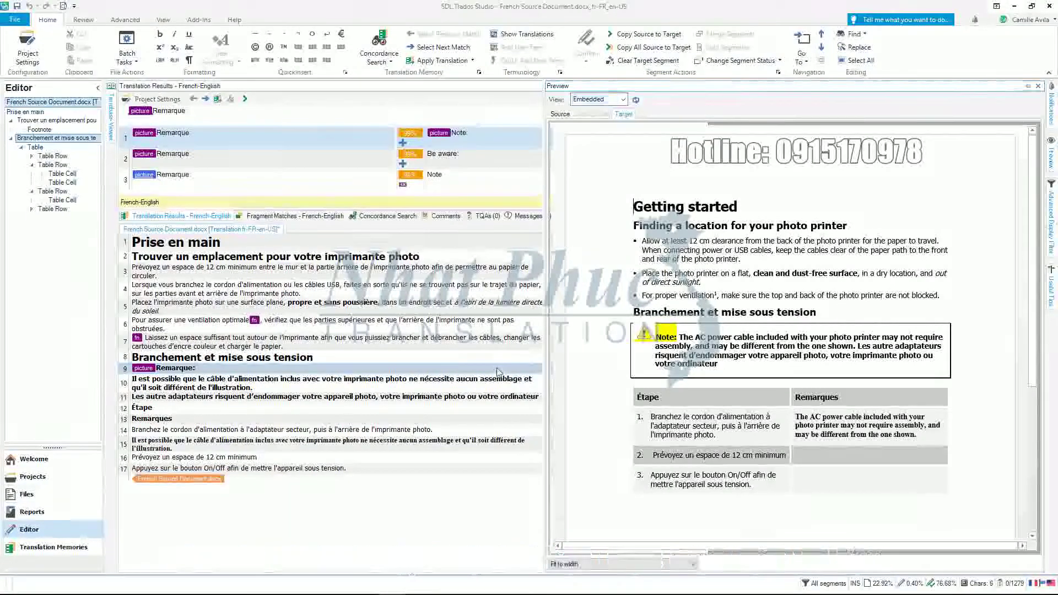
pyautogui.click(665, 369)
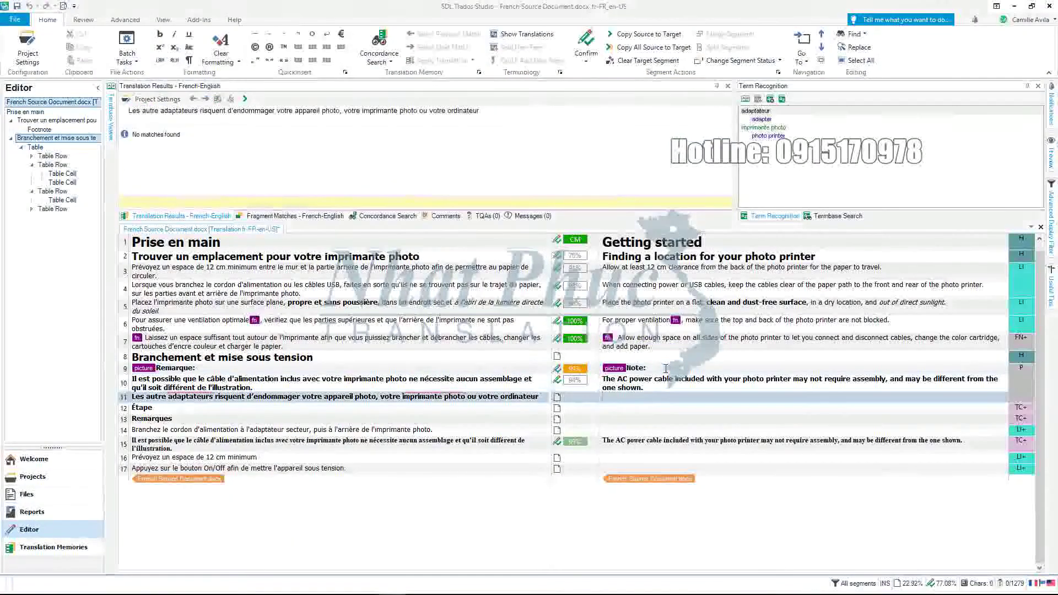
# - Confirm the Step and Remarks translations in rows 12 and 13
pyautogui.click(650, 407)
pyautogui.click(639, 418)
pyautogui.hotkey('ctrl', 'Return')
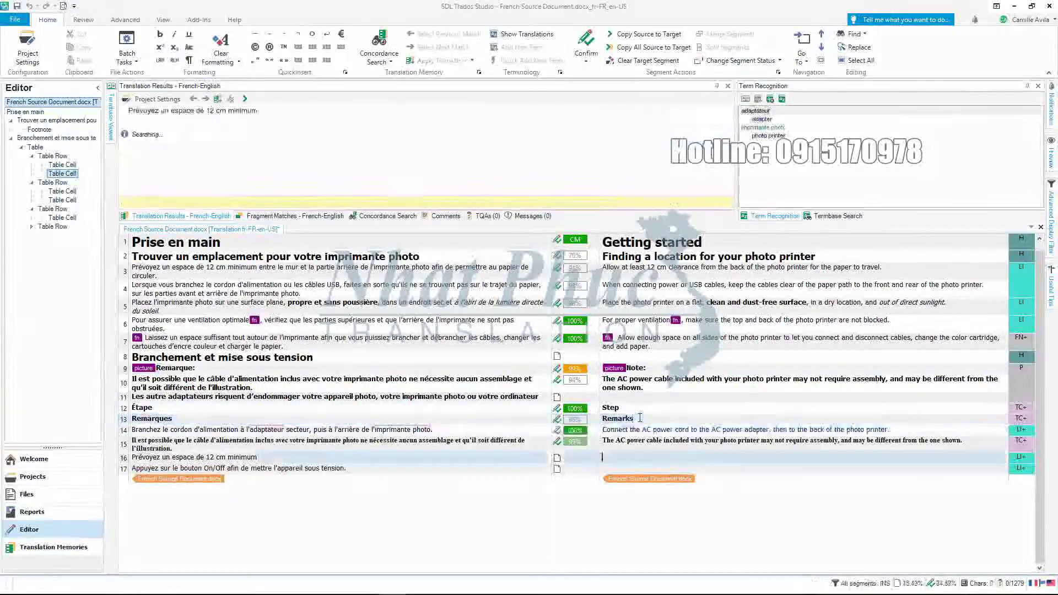
# - Translate segment 16 as 'Allow at least 12 cm clearance', QuickPlacing 12 cm, and confirm it
pyautogui.click(610, 457)
pyautogui.write('Allow')
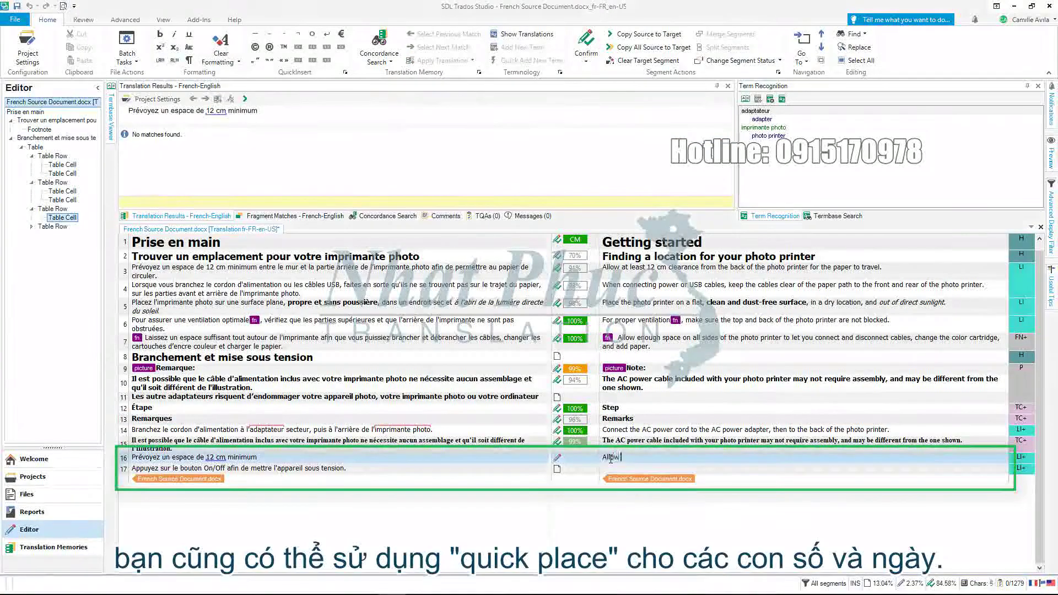
pyautogui.write(' at least')
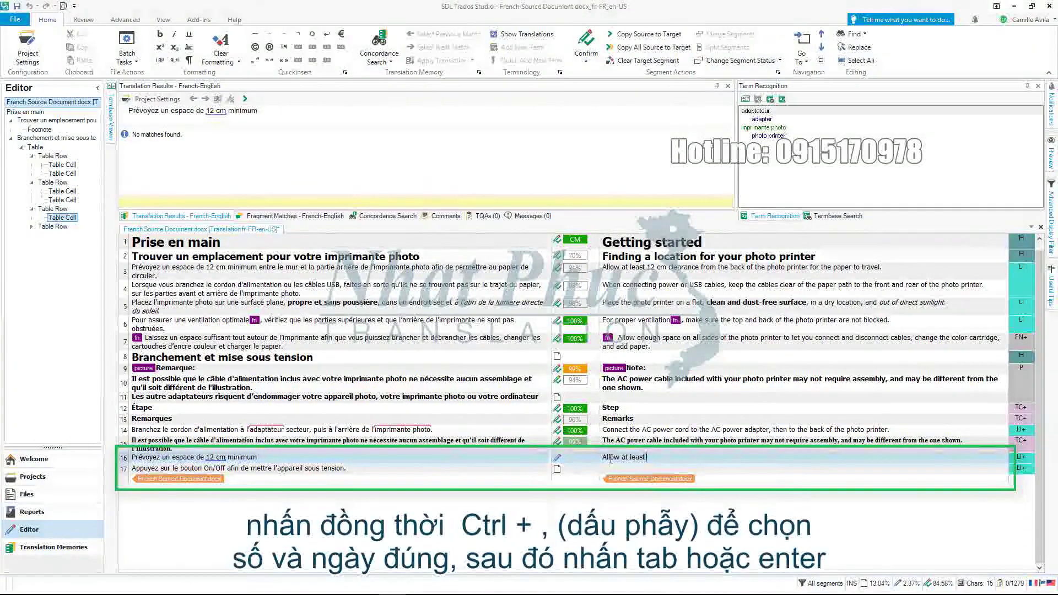
pyautogui.hotkey('ctrl', ',')
pyautogui.press('Return')
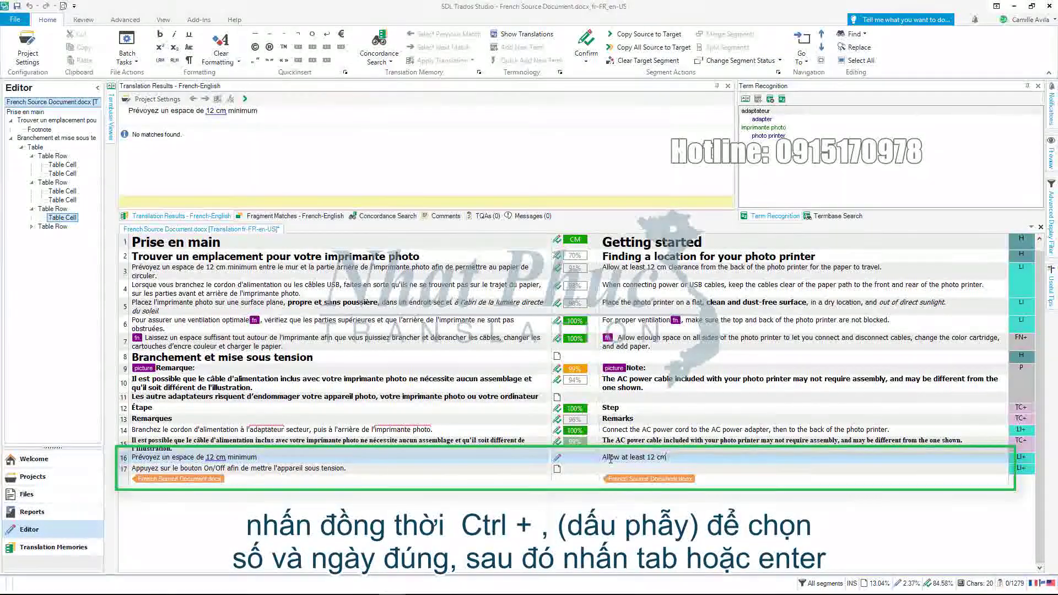
pyautogui.write('clear')
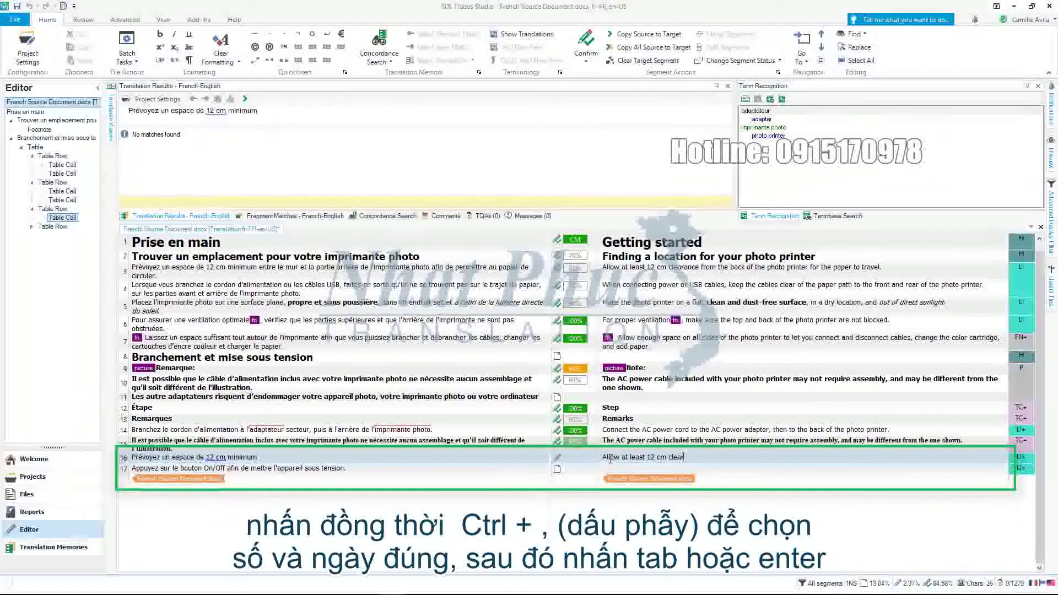
pyautogui.write('ance')
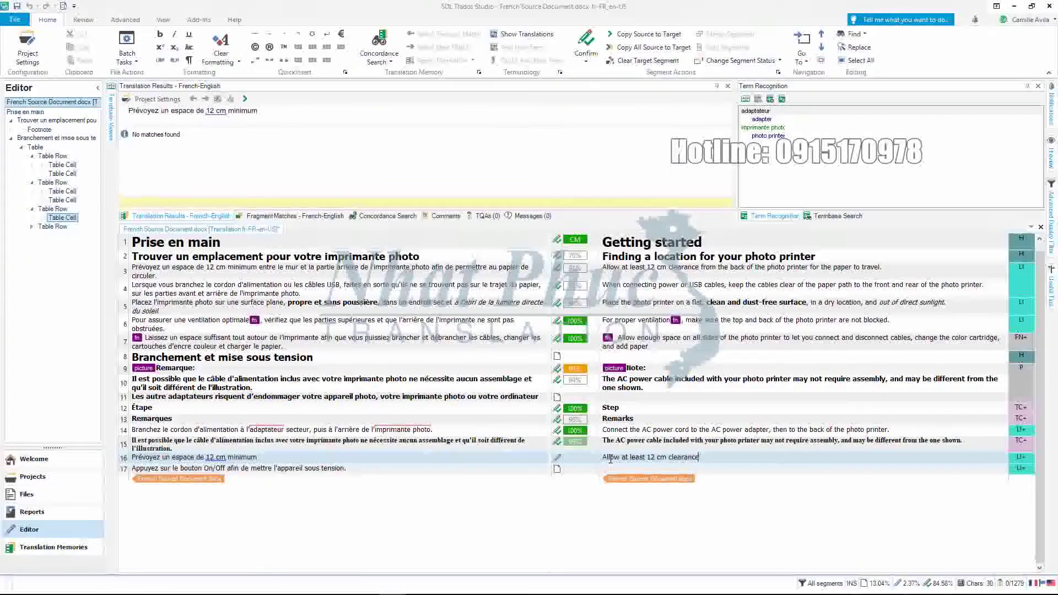
pyautogui.hotkey('ctrl', 'Return')
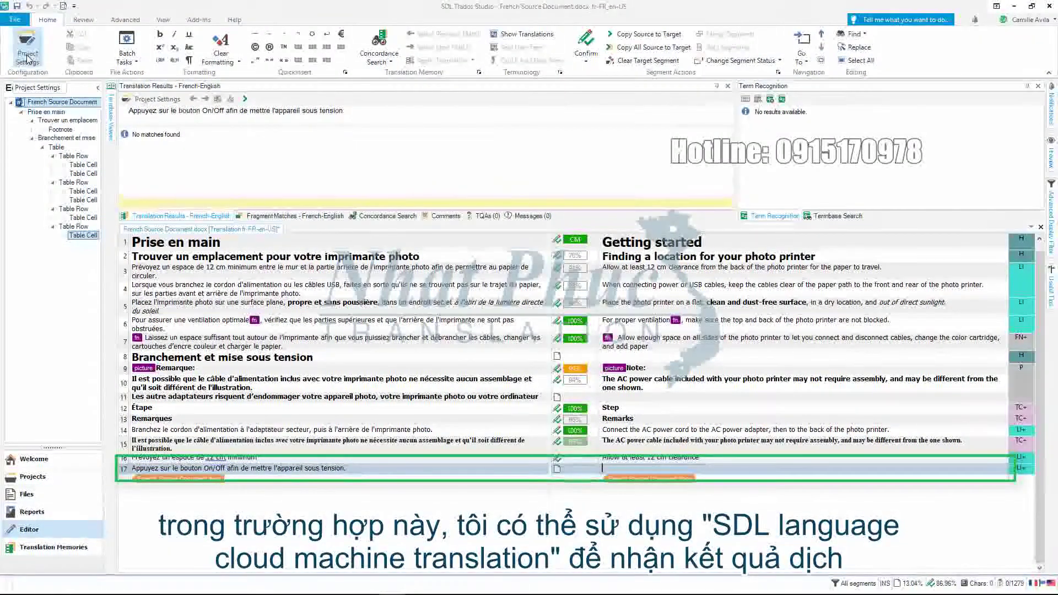
# - Add SDL Language Cloud Machine Translation as a translation provider in the project settings
pyautogui.click(28, 57)
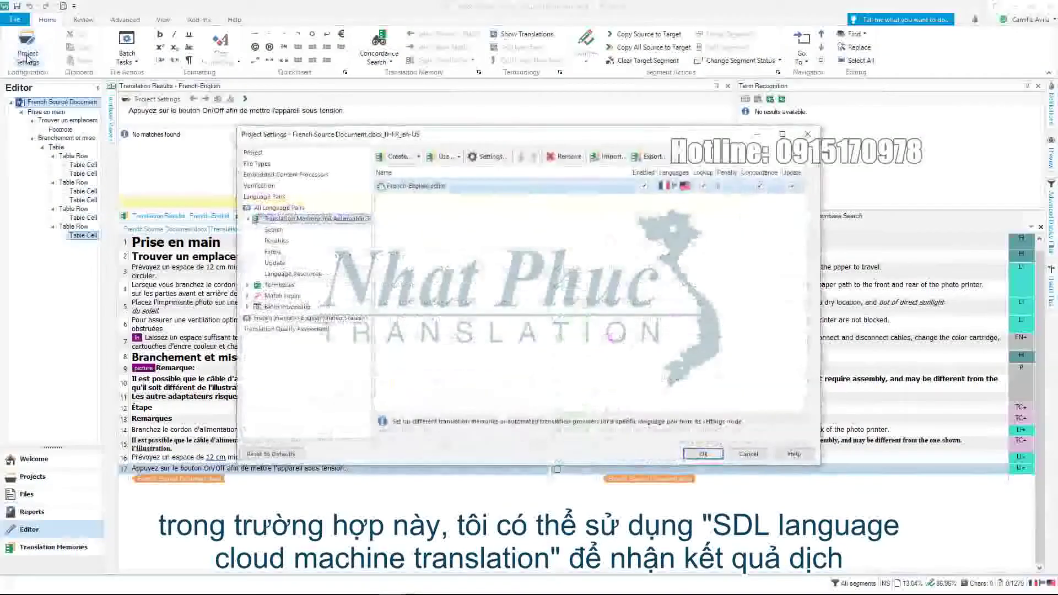
pyautogui.click(445, 159)
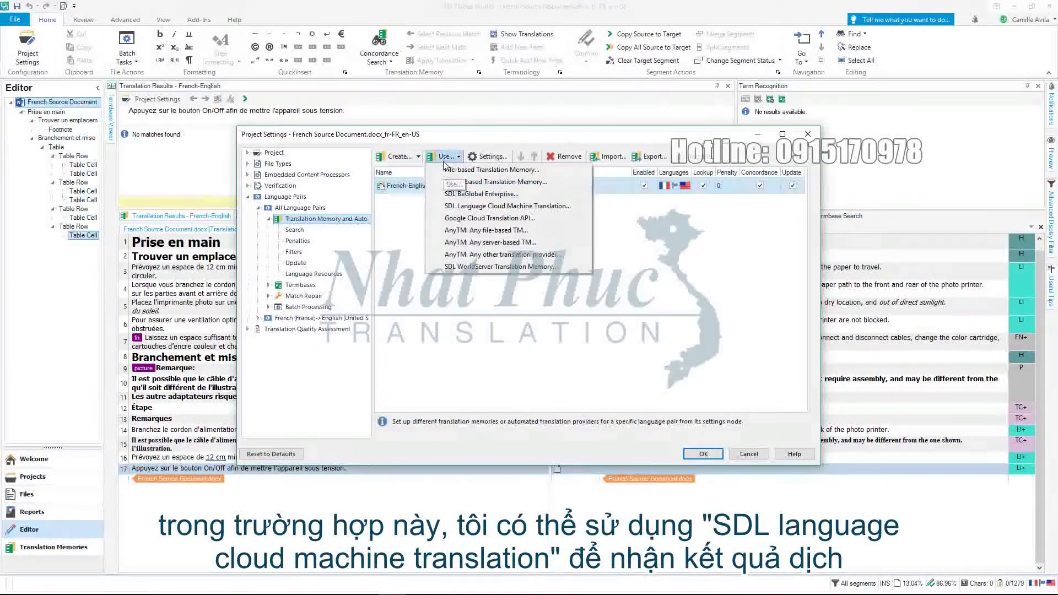
pyautogui.click(452, 207)
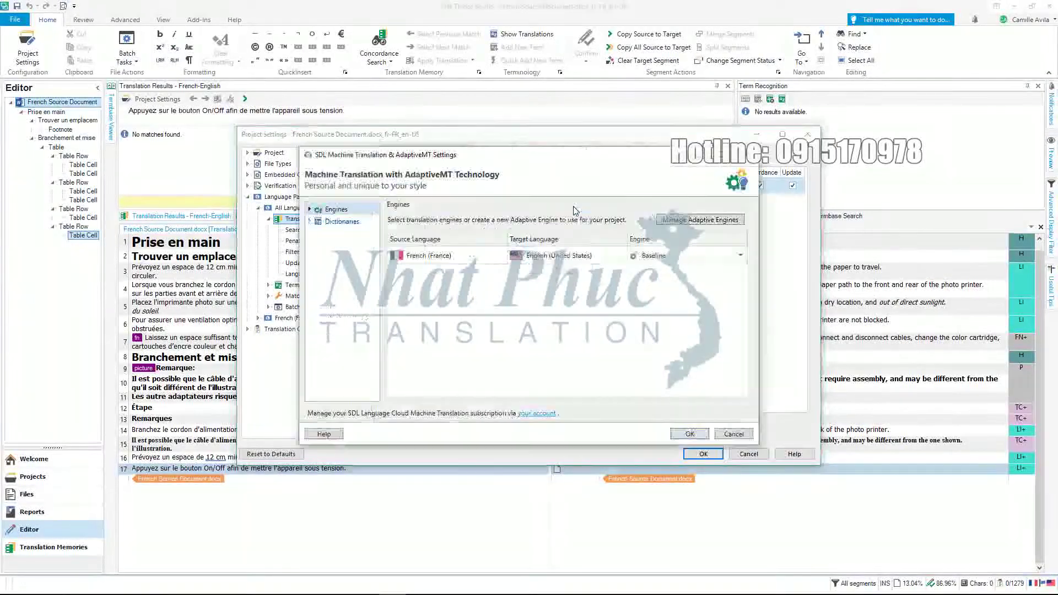
pyautogui.click(688, 434)
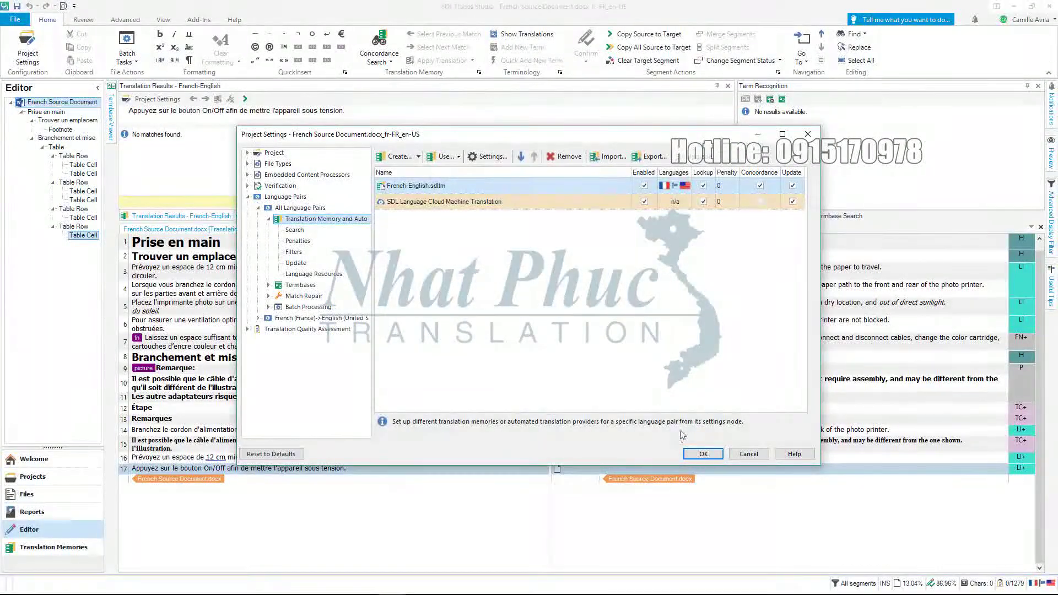
pyautogui.click(700, 453)
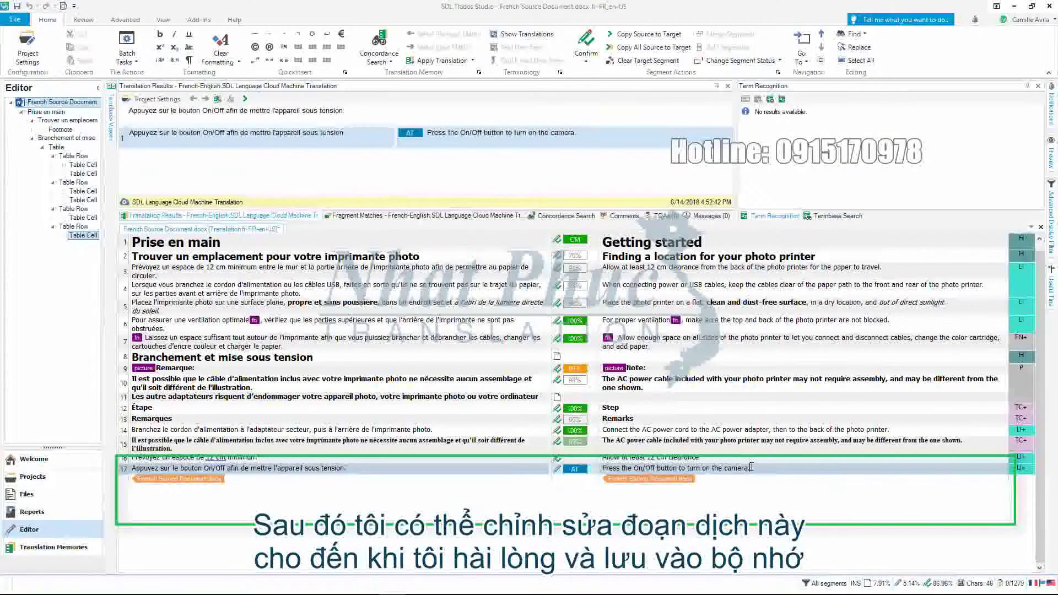
# - Edit segment 17's machine translation to end with 'turn the power on.'
pyautogui.press('BackSpace')
pyautogui.press('BackSpace')
pyautogui.press('BackSpace')
pyautogui.press('BackSpace')
pyautogui.press('BackSpace')
pyautogui.press('BackSpace')
pyautogui.press('BackSpace')
pyautogui.press('BackSpace')
pyautogui.press('BackSpace')
pyautogui.press('BackSpace')
pyautogui.press('BackSpace')
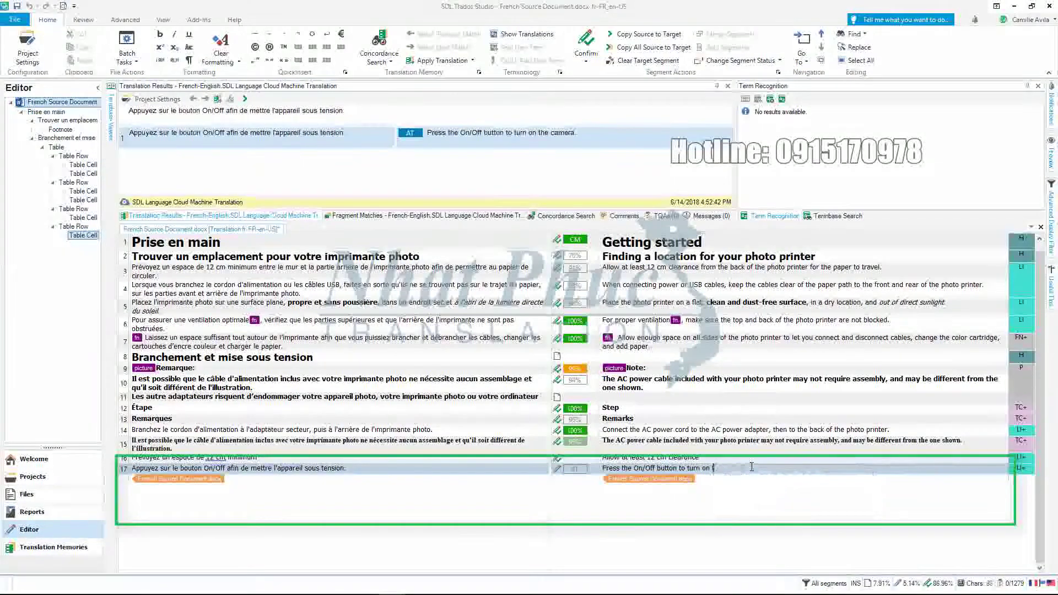
pyautogui.press('BackSpace')
pyautogui.write('the po')
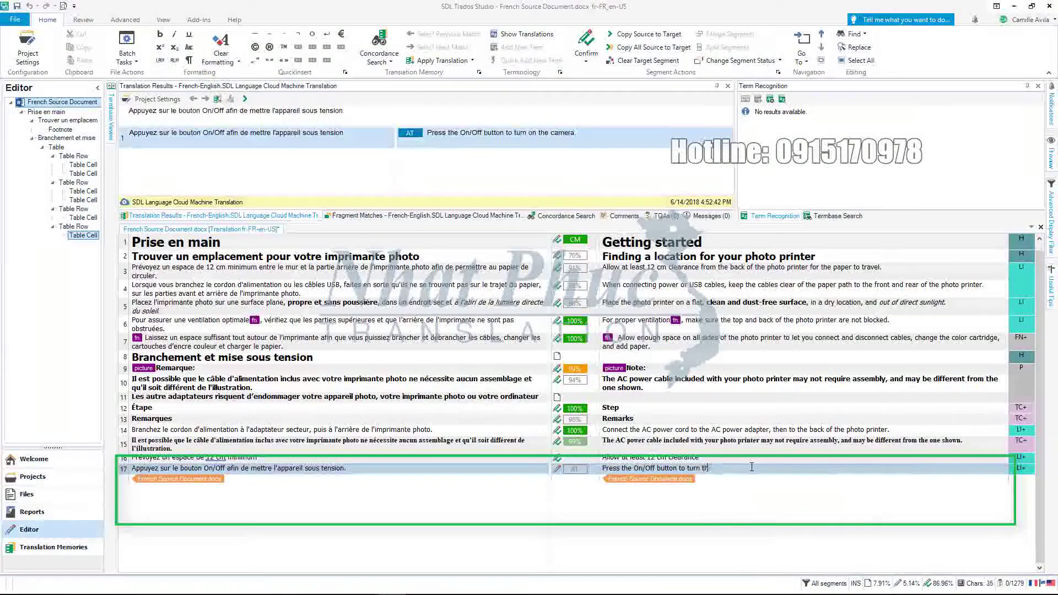
pyautogui.write('wer on')
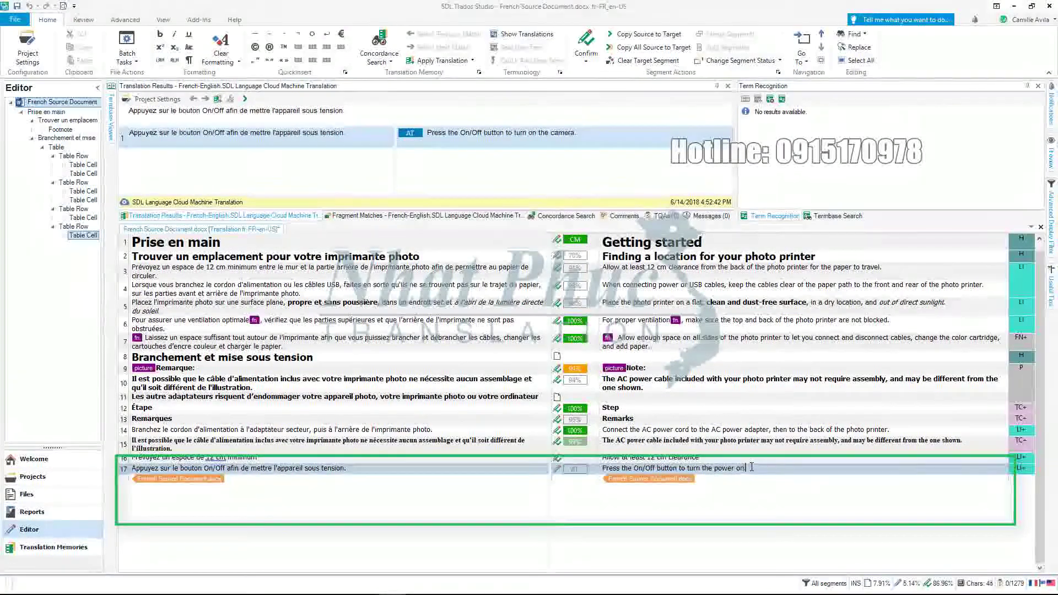
pyautogui.write('.')
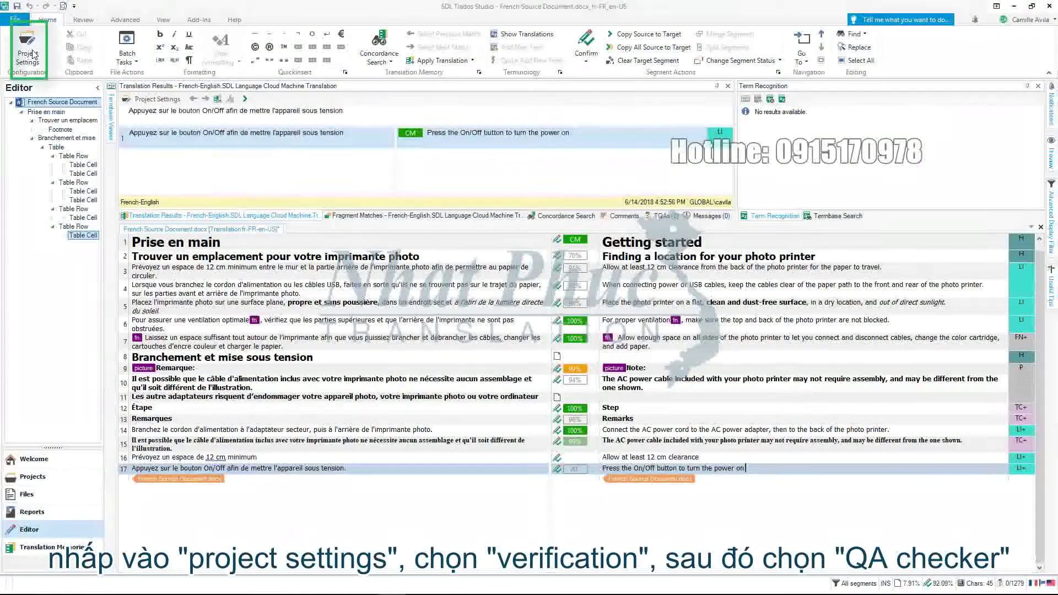
pyautogui.click(32, 54)
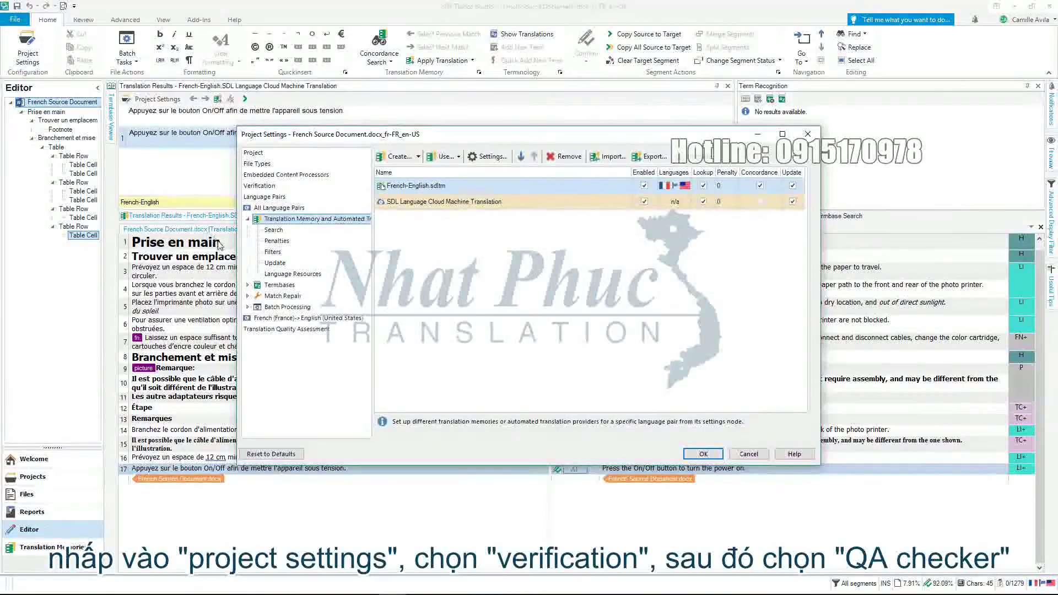
pyautogui.click(260, 187)
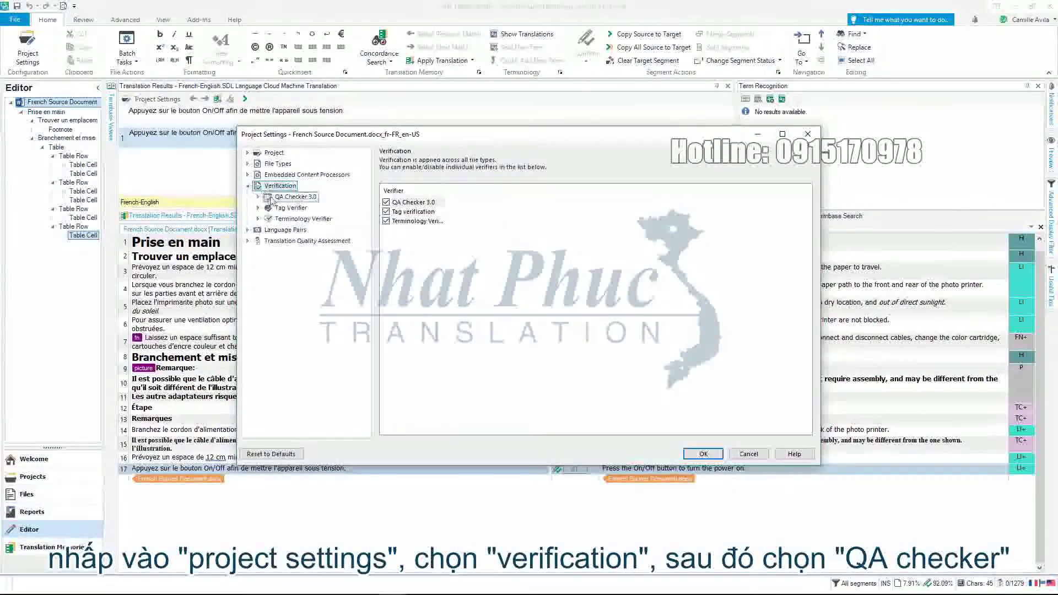
pyautogui.click(273, 198)
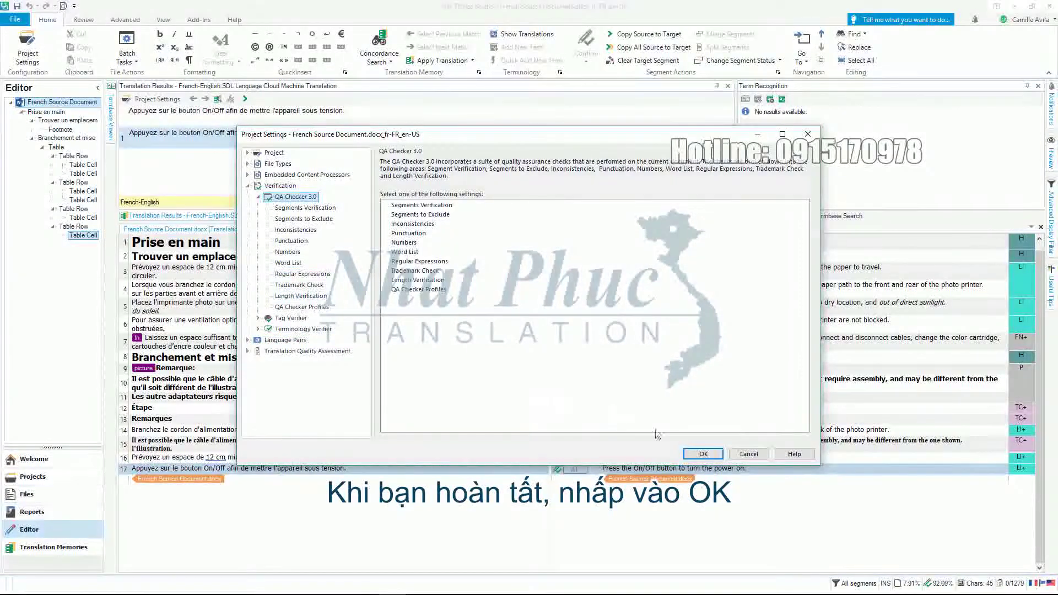
pyautogui.click(705, 453)
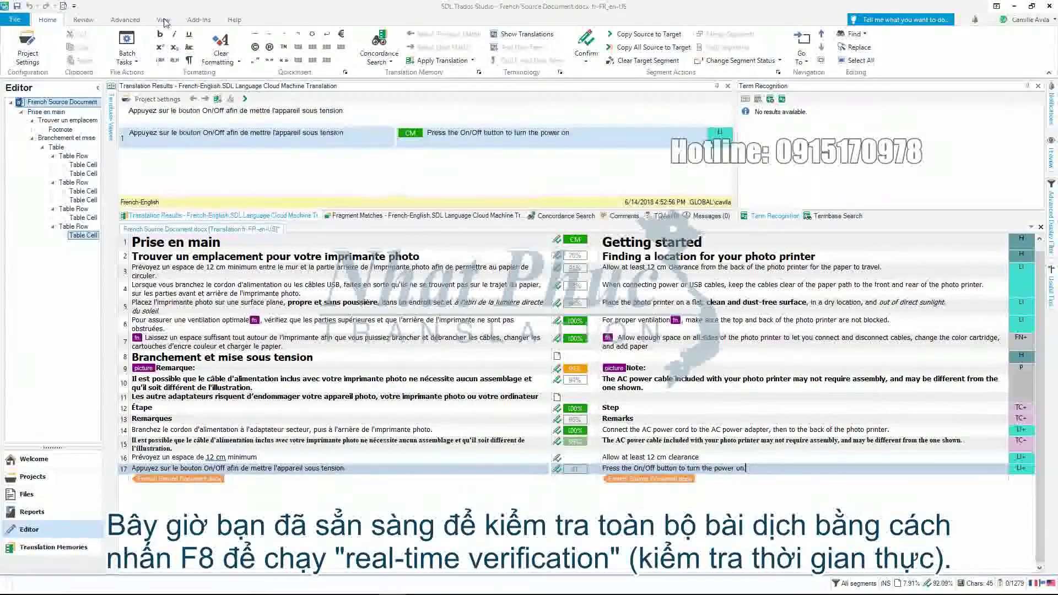
# - Run verification with F8 and confirm the untranslated segment 11 it reports
pyautogui.press('F8')
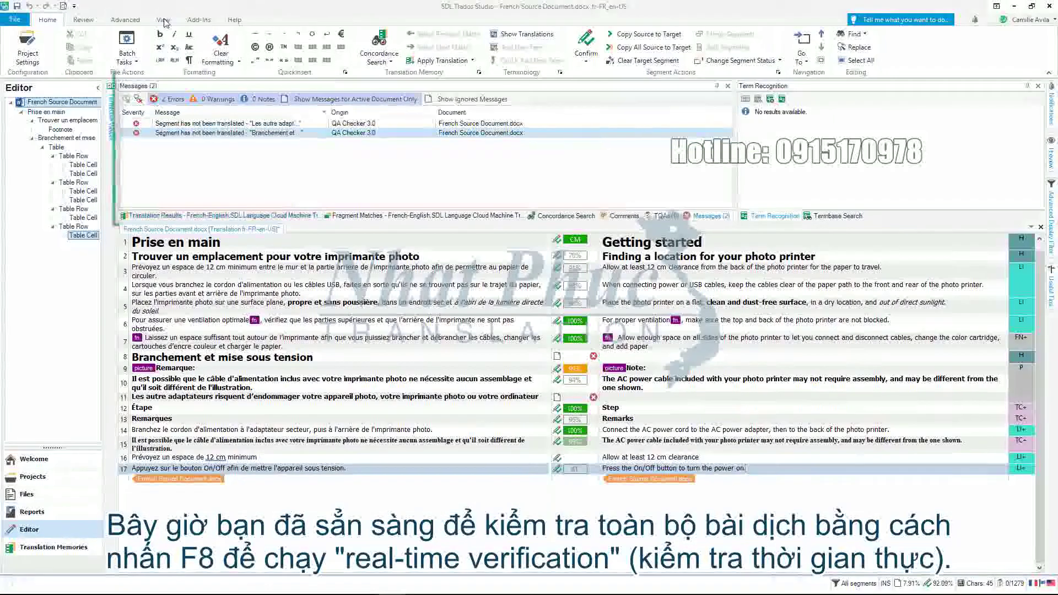
pyautogui.doubleClick(276, 124)
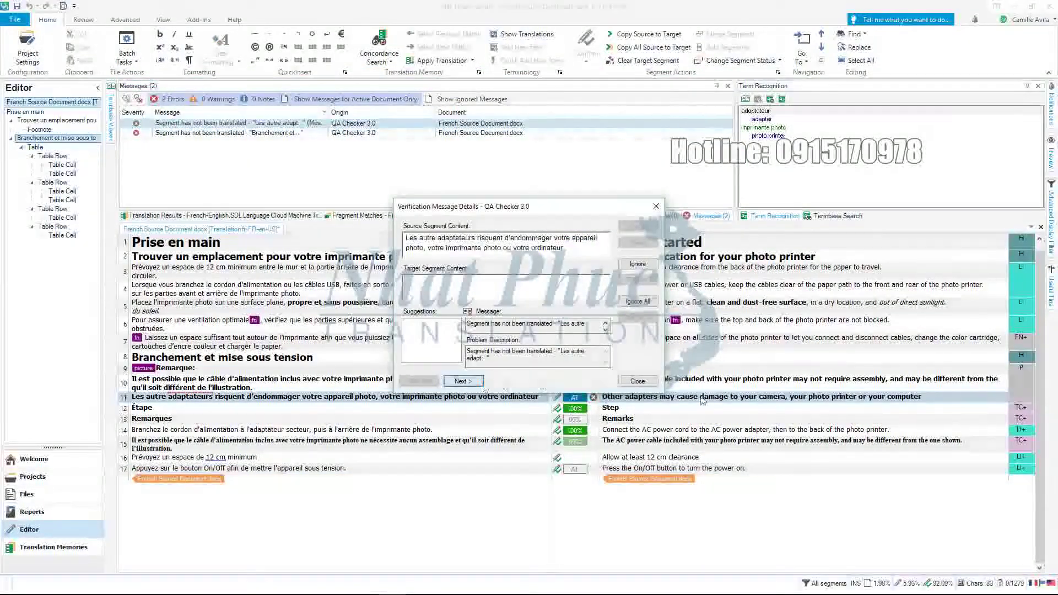
pyautogui.click(637, 380)
pyautogui.click(963, 398)
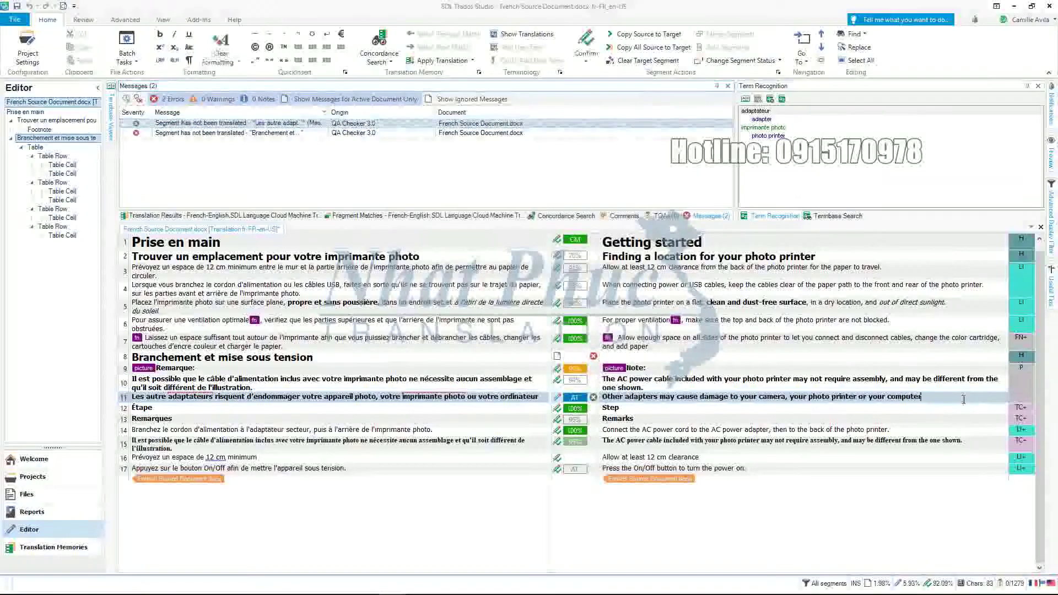
pyautogui.hotkey('ctrl', 'Return')
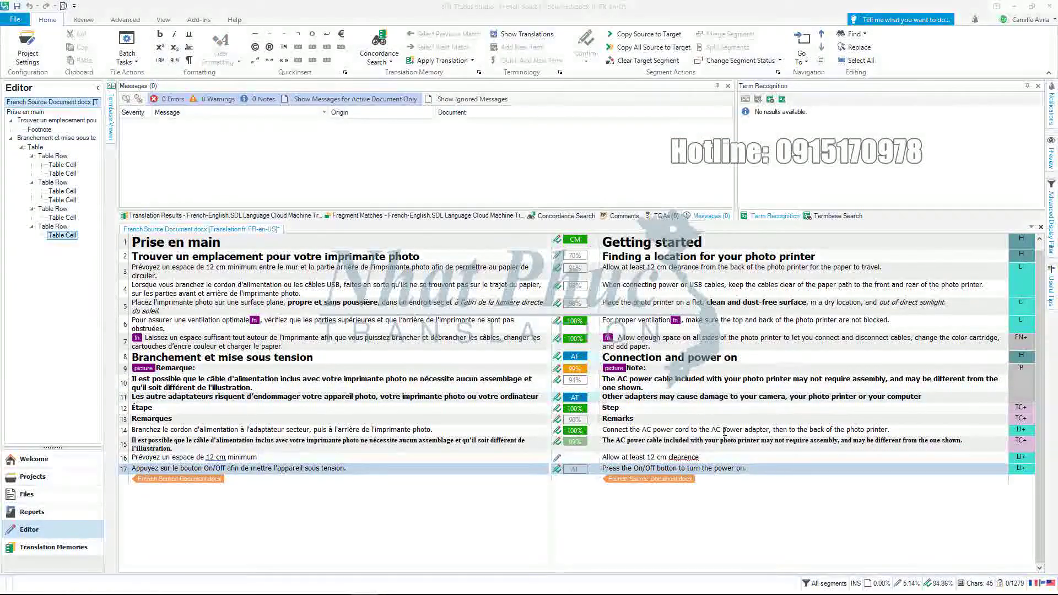
# - Correct 'clearence' to 'clearance' in segment 16 and confirm the segment
pyautogui.click(702, 453)
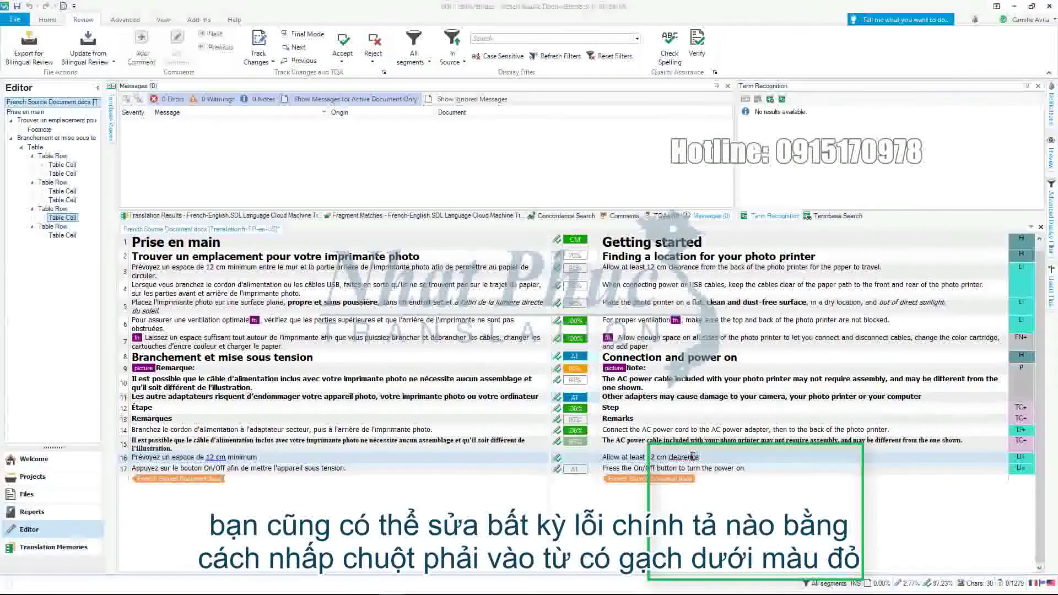
pyautogui.rightClick(693, 456)
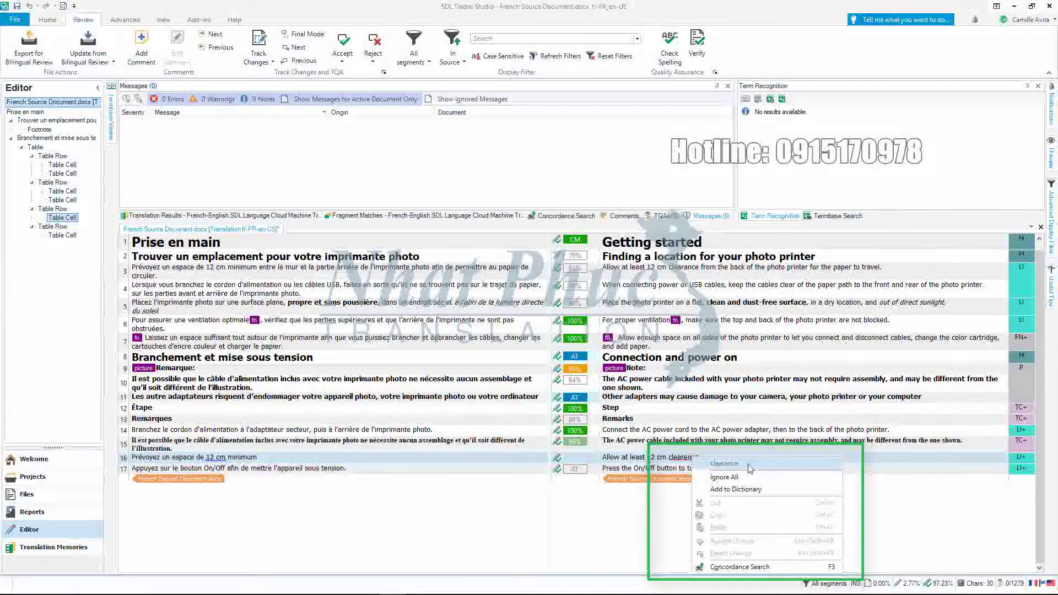
pyautogui.click(749, 464)
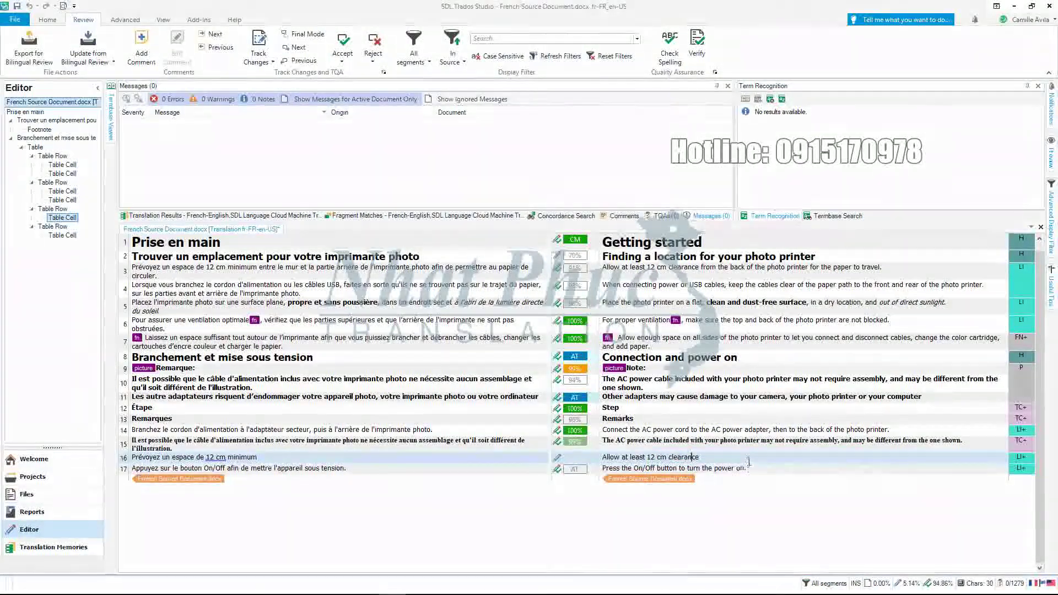
pyautogui.hotkey('ctrl', 'Return')
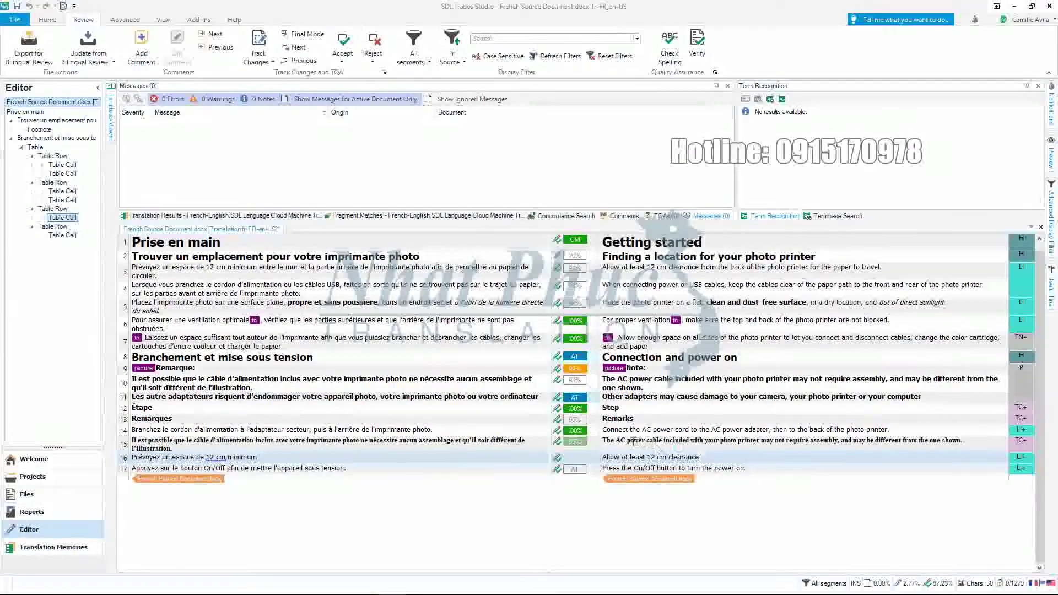
pyautogui.click(48, 21)
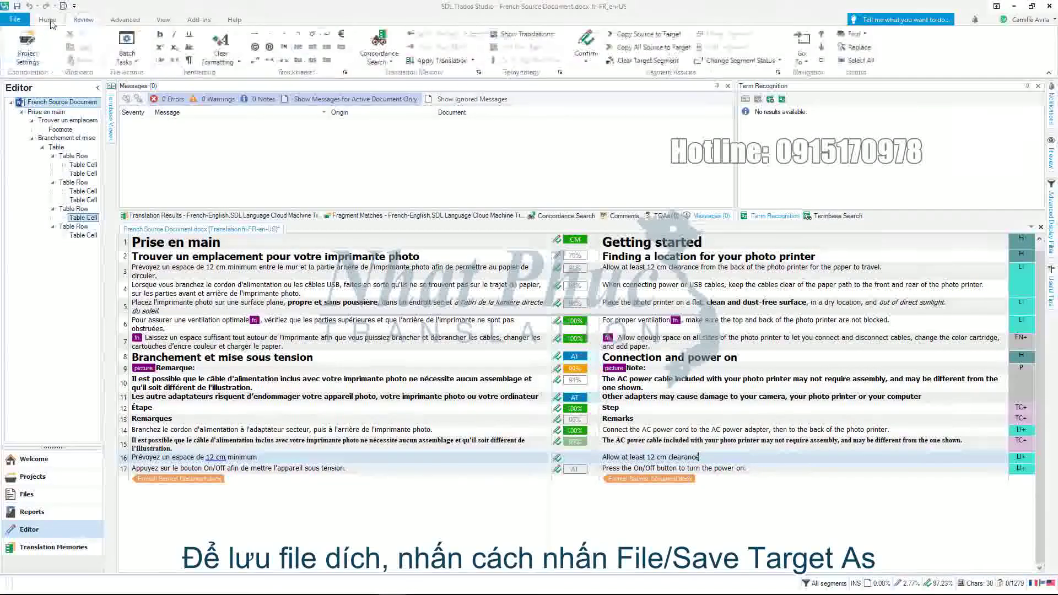
# - Save the target file as English Target Document.docx in the DropFiles folder
pyautogui.click(18, 20)
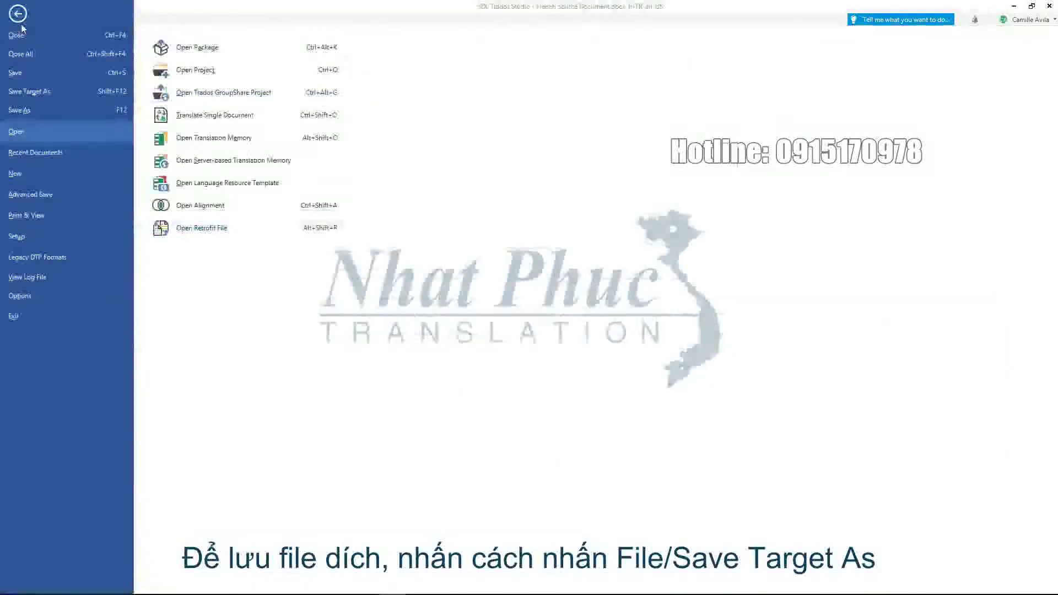
pyautogui.click(21, 106)
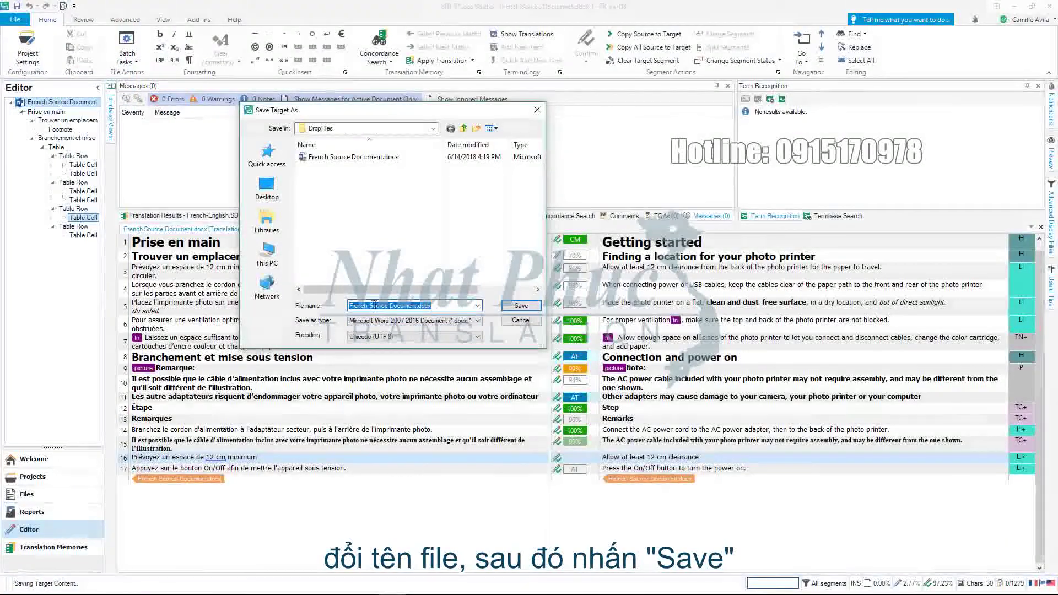
pyautogui.click(388, 306)
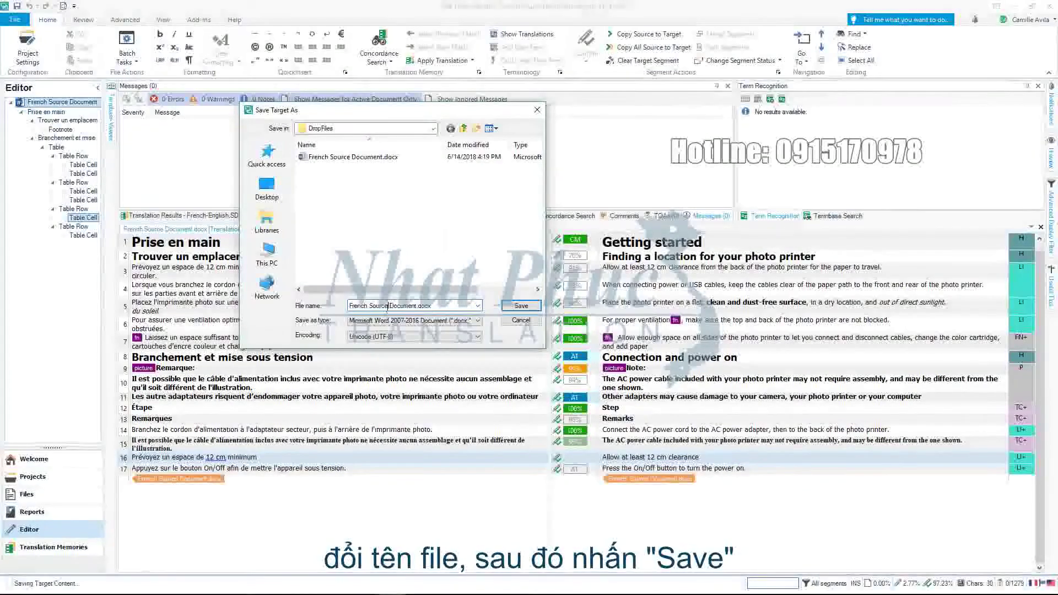
pyautogui.moveTo(388, 305); pyautogui.dragTo(324, 301)
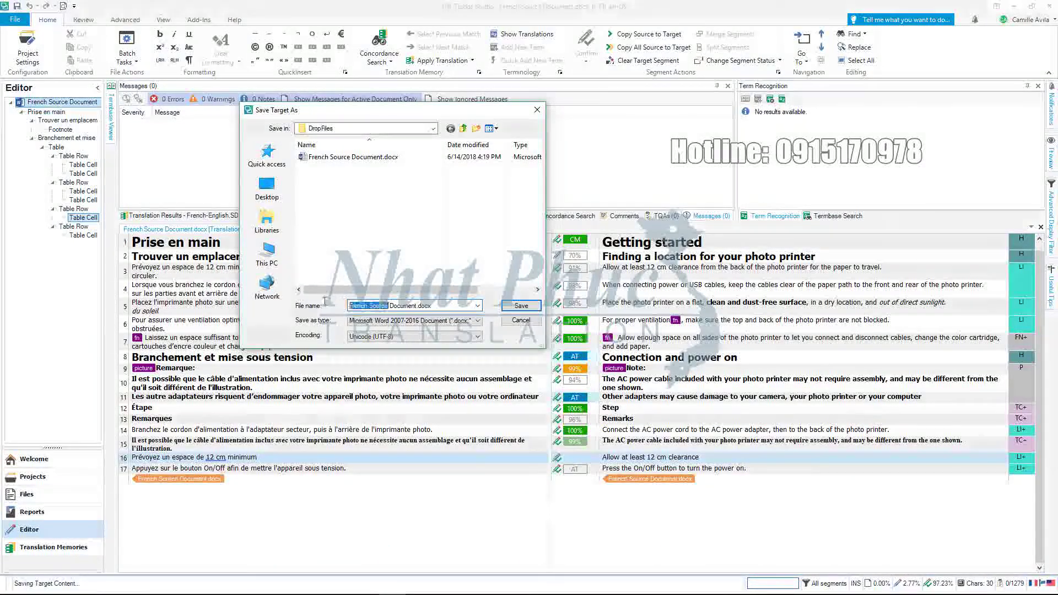
pyautogui.write('English')
pyautogui.write(' Tail')
pyautogui.write('get')
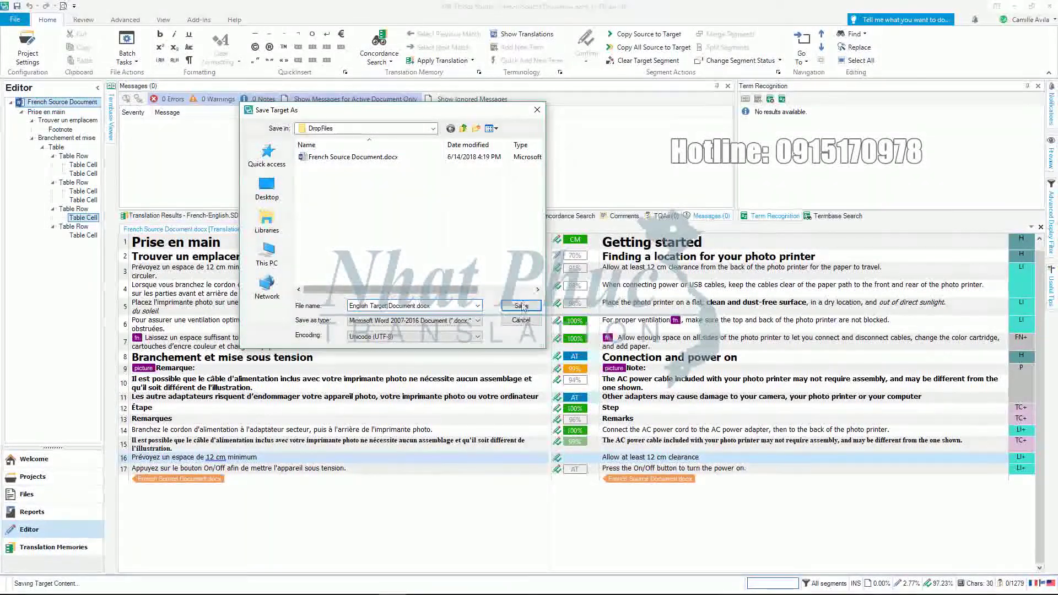
pyautogui.click(521, 306)
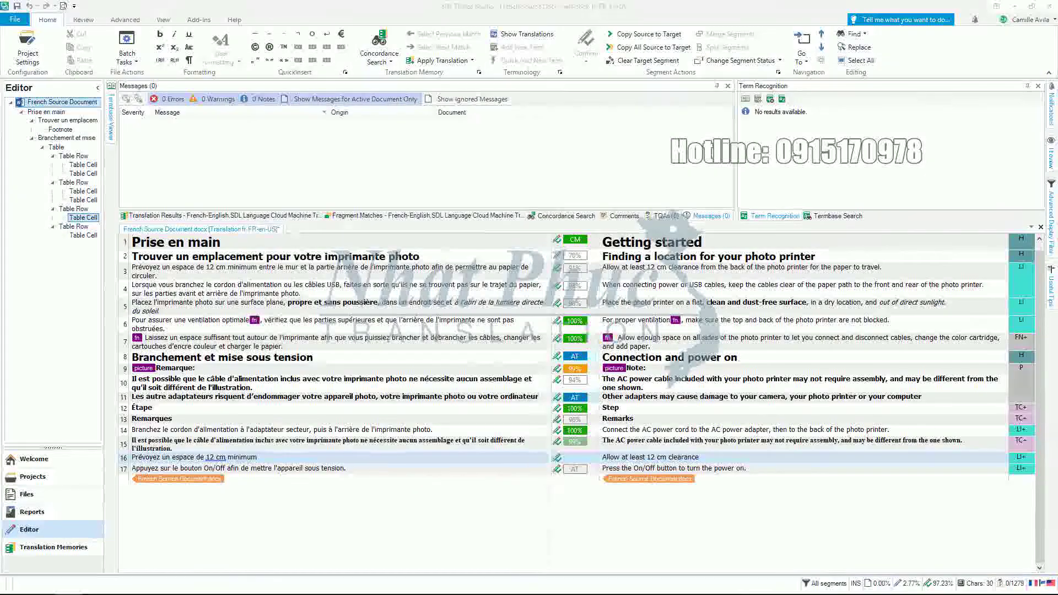
pyautogui.moveTo(155, 97); pyautogui.dragTo(377, 130)
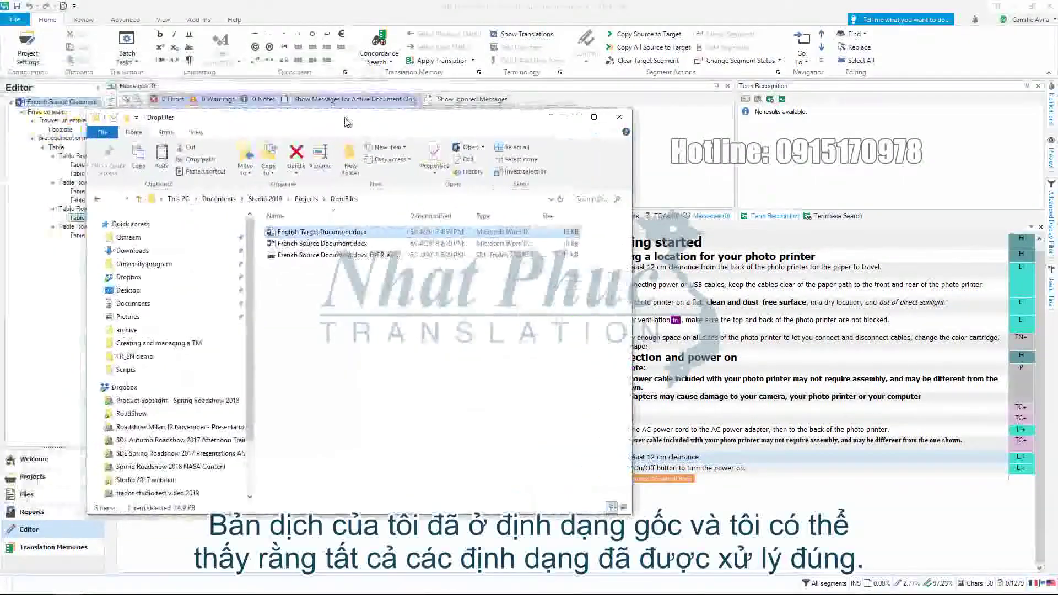
# - Open English Target Document.docx in Word to review it, then close Word and the DropFiles folder
pyautogui.doubleClick(386, 232)
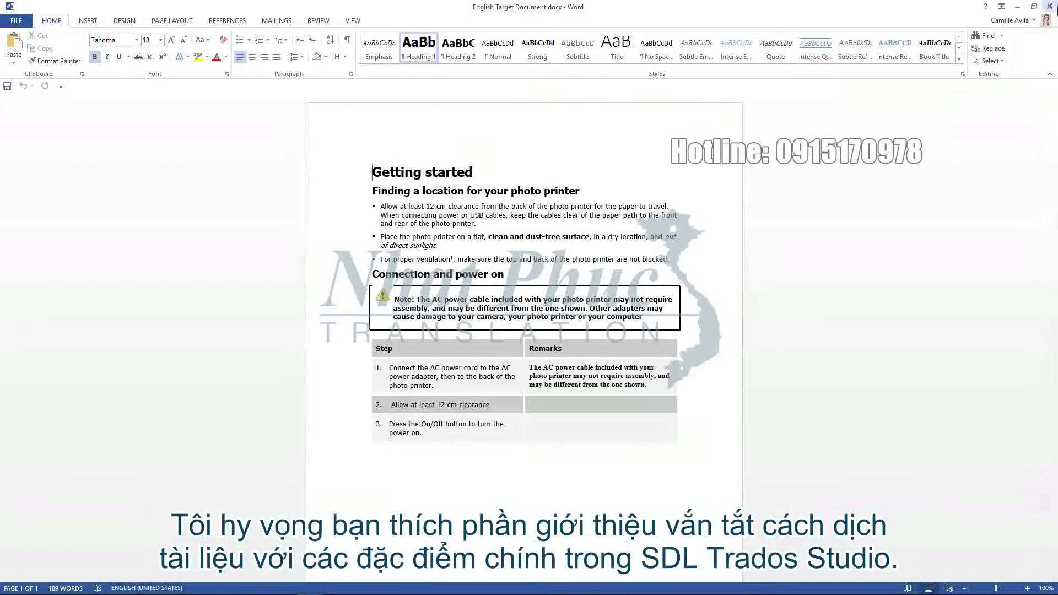
pyautogui.hotkey('alt', 'F4')
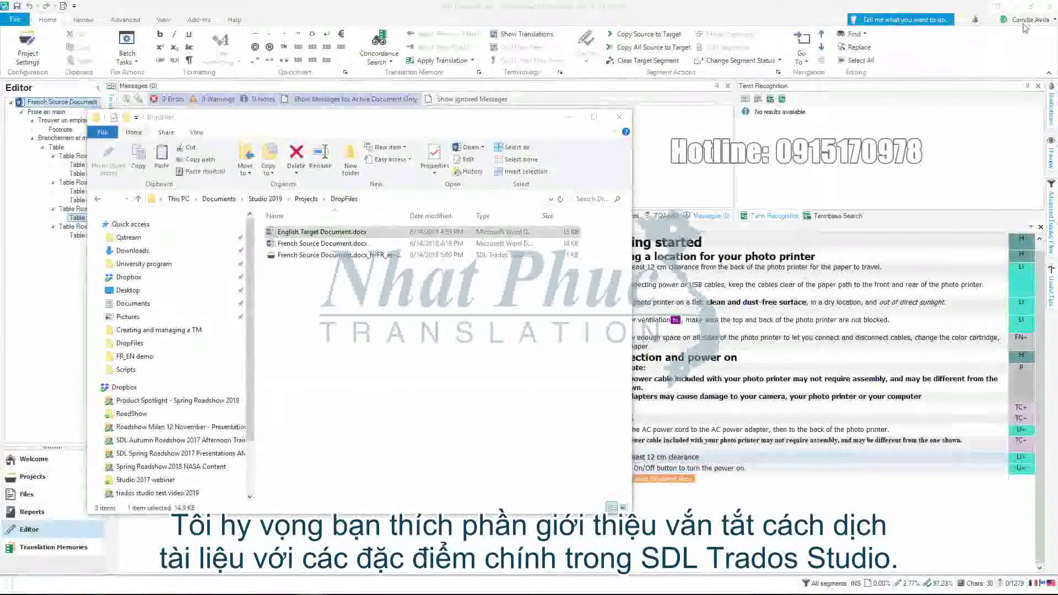
pyautogui.click(624, 119)
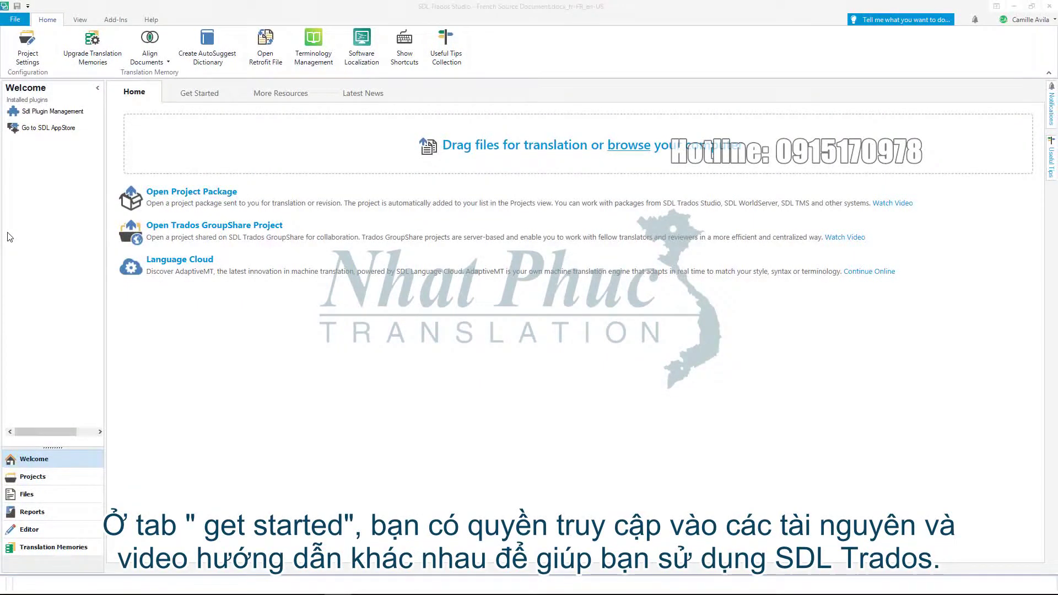
# - Browse the Welcome page's Get Started, More Resources and Latest News tabs, then show the Projects view
pyautogui.click(193, 103)
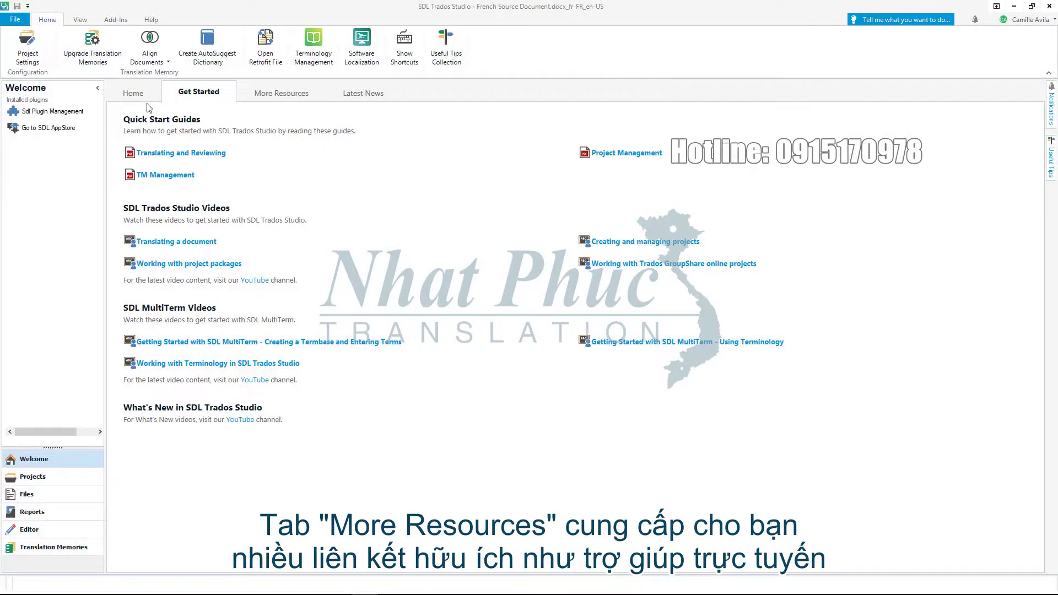
pyautogui.click(254, 92)
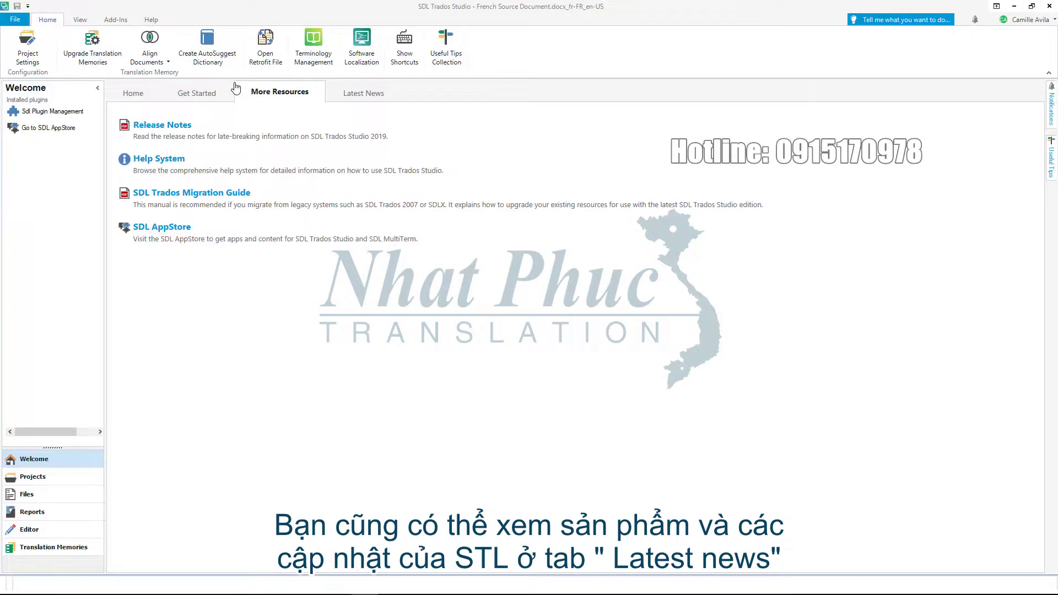
pyautogui.click(348, 99)
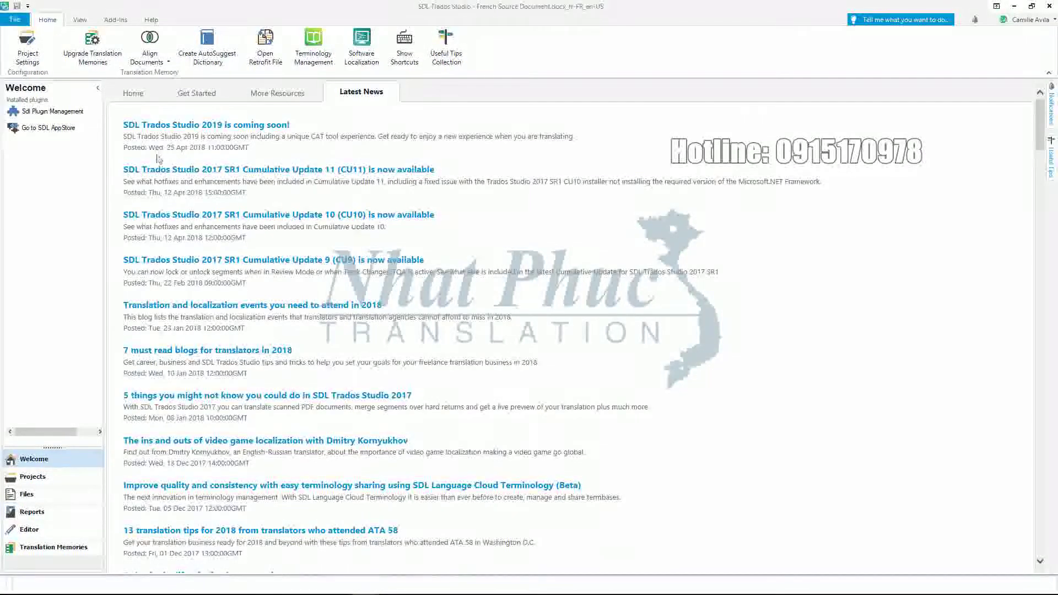
pyautogui.click(33, 476)
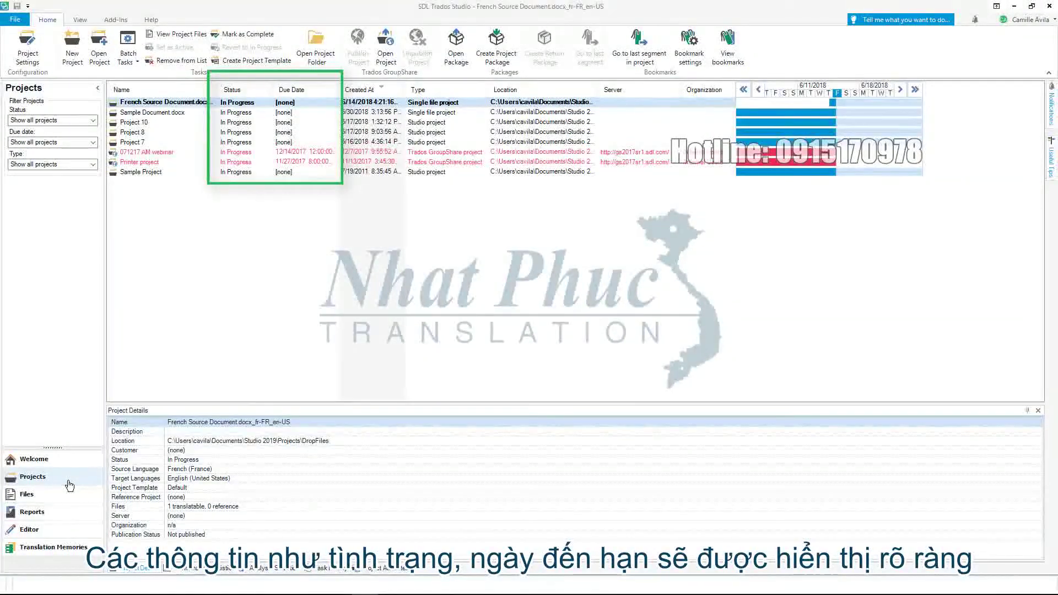
# - Review the Files, Analyze Files report and Editor views, then show the EN FR_fr-FR_en-GB memory's units
pyautogui.click(71, 496)
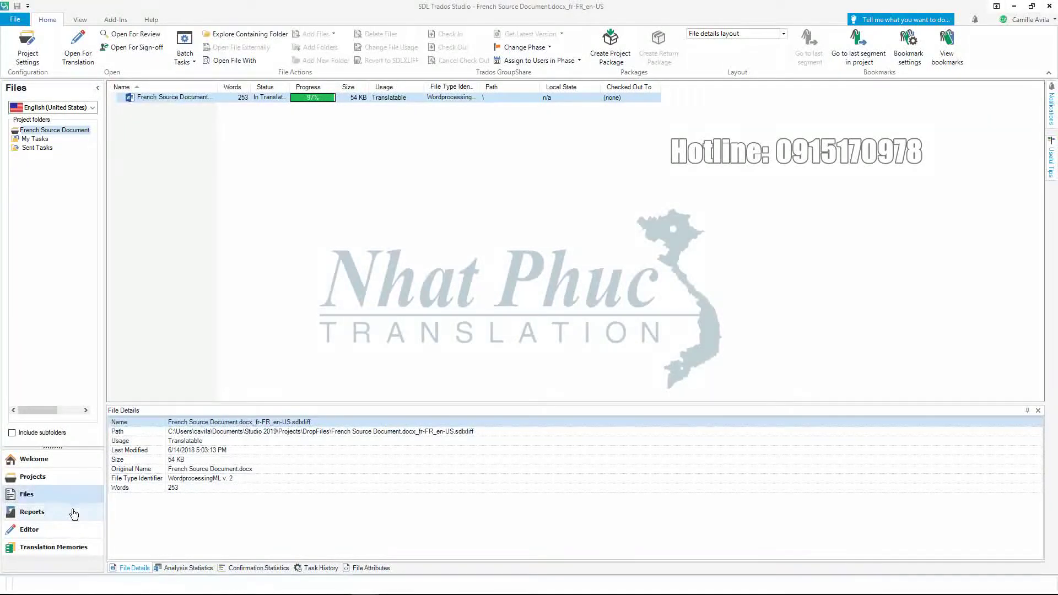
pyautogui.click(74, 512)
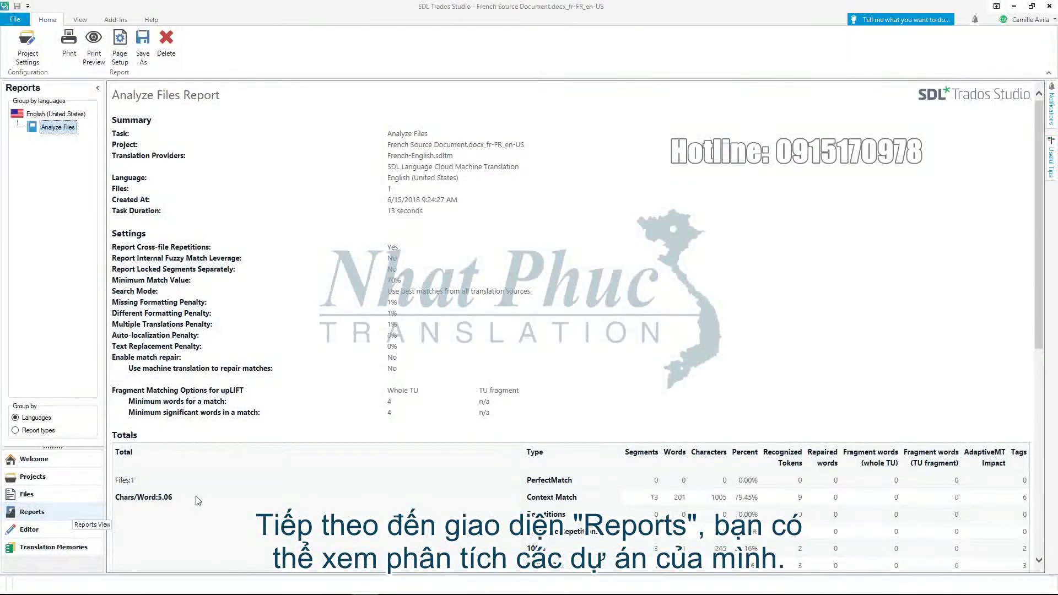
pyautogui.scroll(-1, 279, 484)
pyautogui.scroll(2, 278, 484)
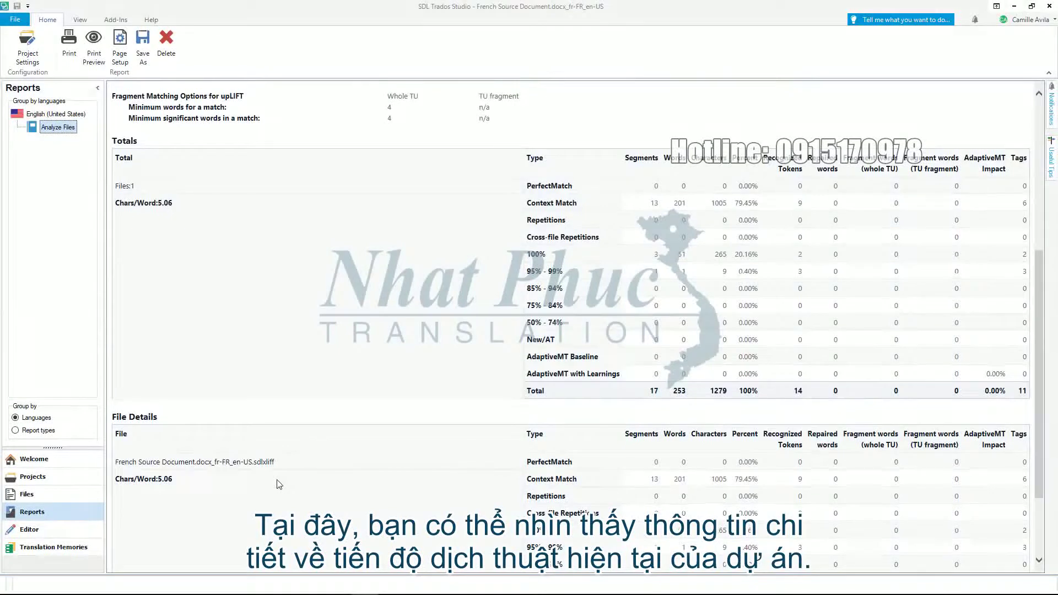
pyautogui.click(69, 530)
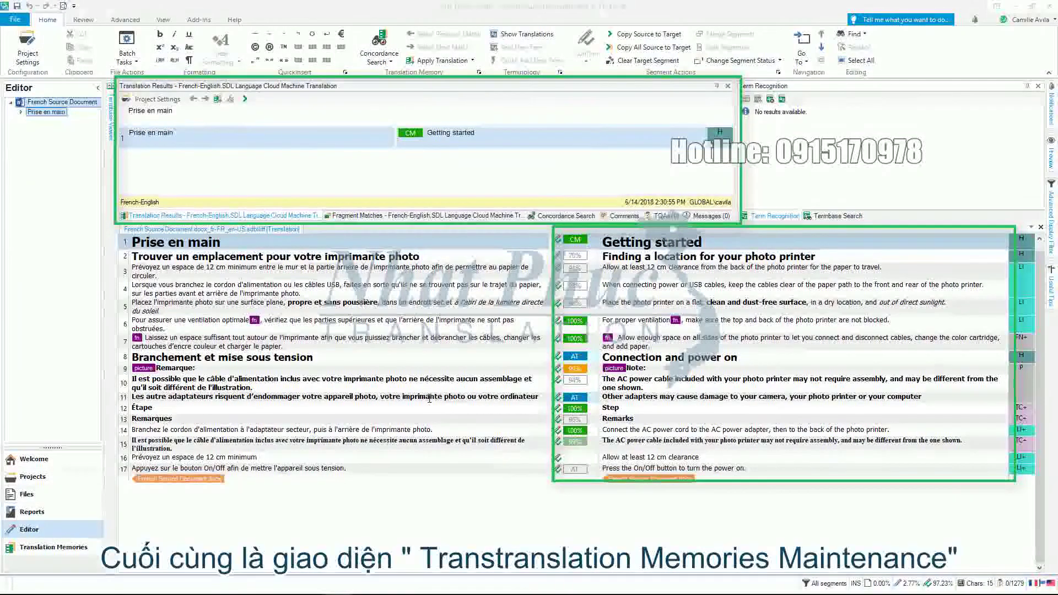
pyautogui.click(52, 547)
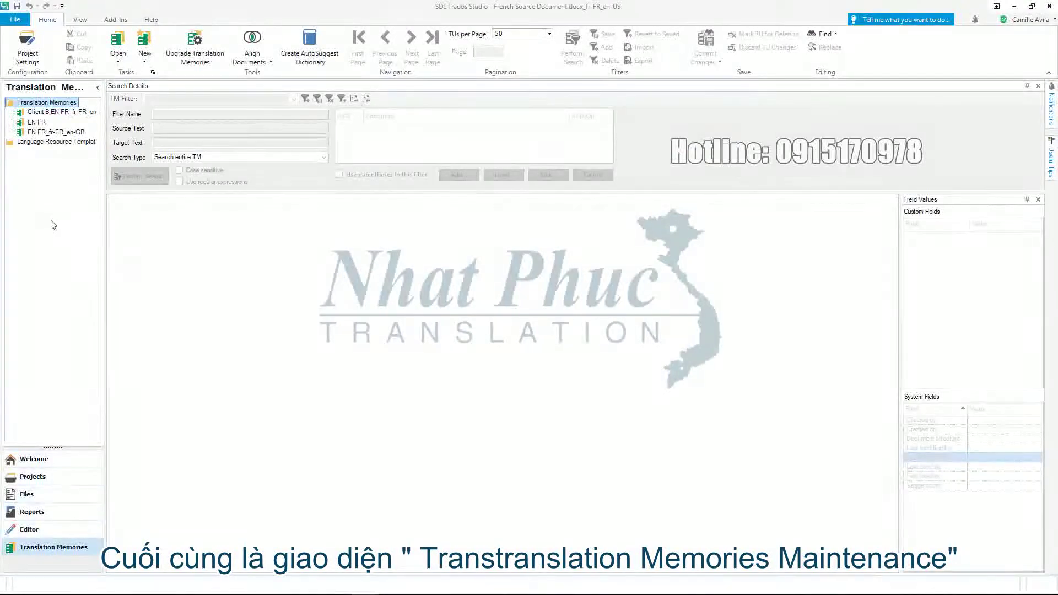
pyautogui.click(43, 132)
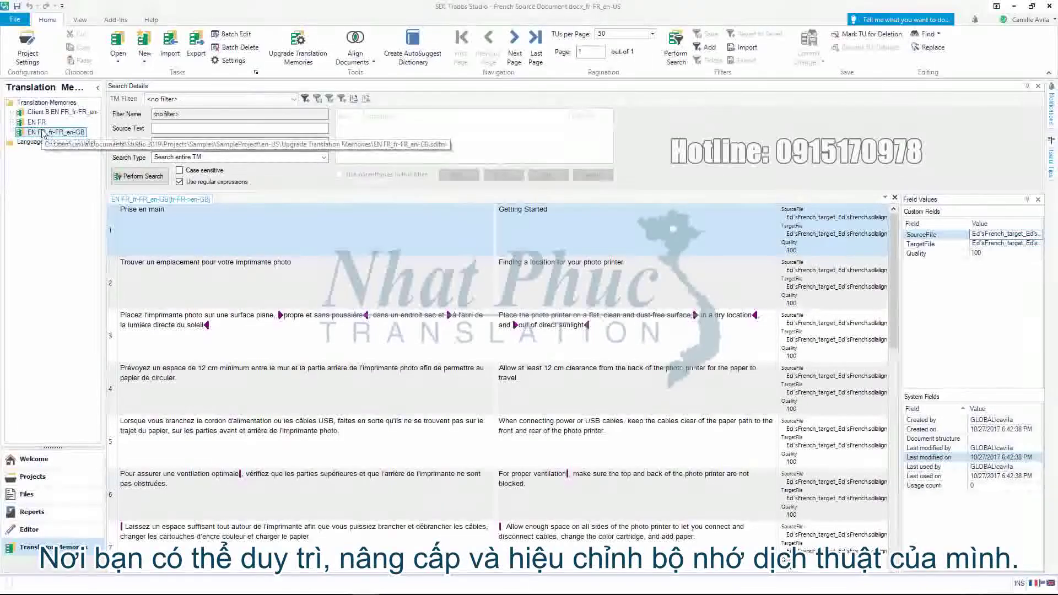